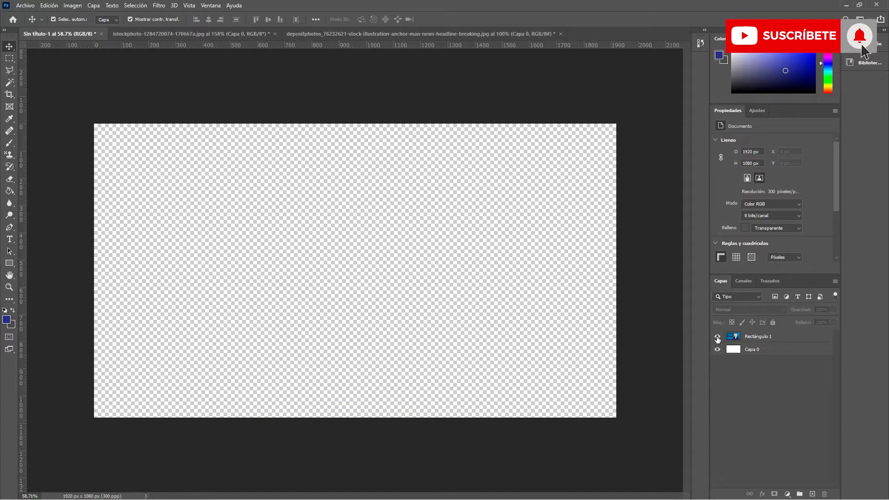
Make the news-anchor background visible by turning on the Rectángulo 1 layer
{"action": "left_click", "coordinate": [717, 337]}
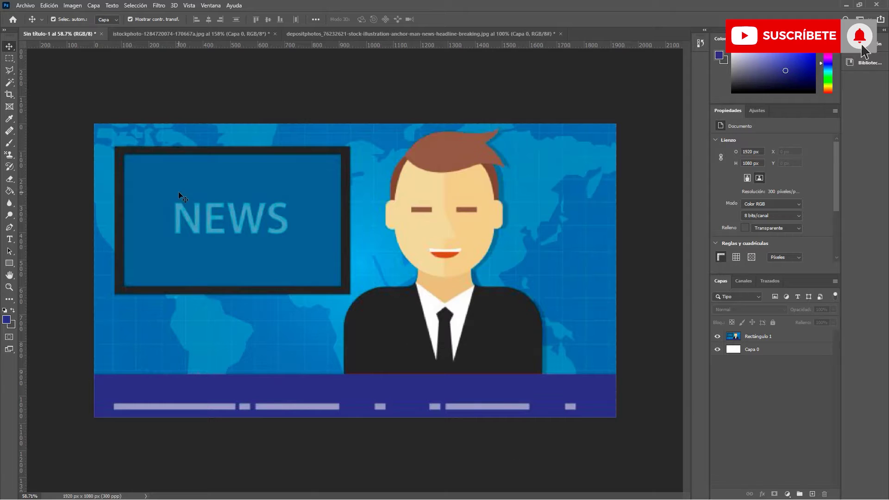
Drag the News Alerts logo into the anchor scene's bottom-left corner and fit the canvas in view
{"action": "key", "text": "ctrl+Tab"}
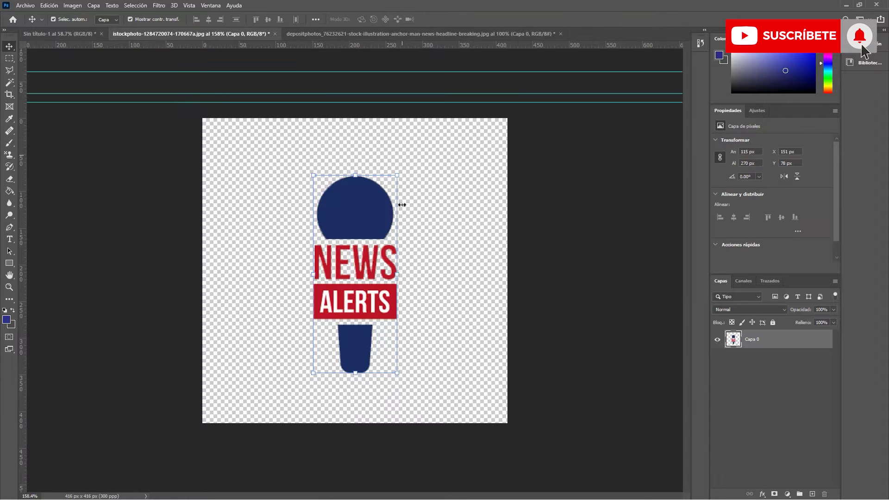
{"action": "left_click_drag", "start_coordinate": [350, 207], "coordinate": [145, 346]}
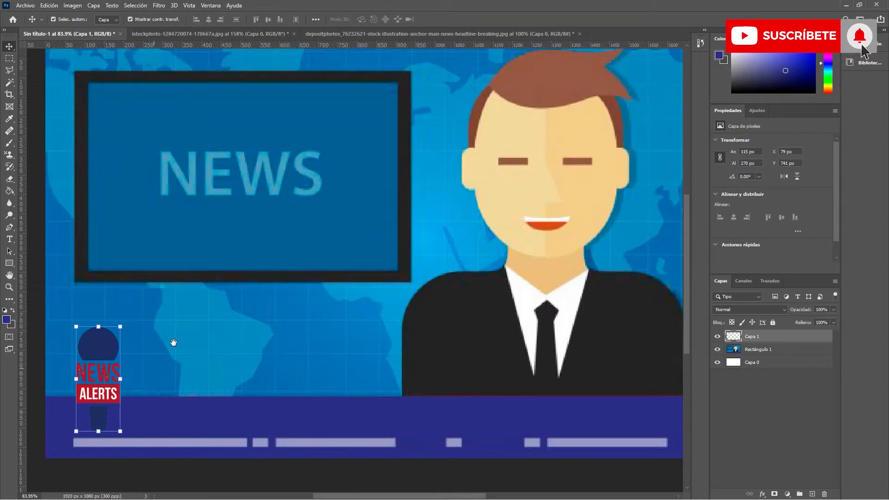
{"action": "scroll", "coordinate": [145, 345], "scroll_direction": "up", "scroll_amount": 2}
{"action": "left_click_drag", "start_coordinate": [194, 251], "coordinate": [184, 252]}
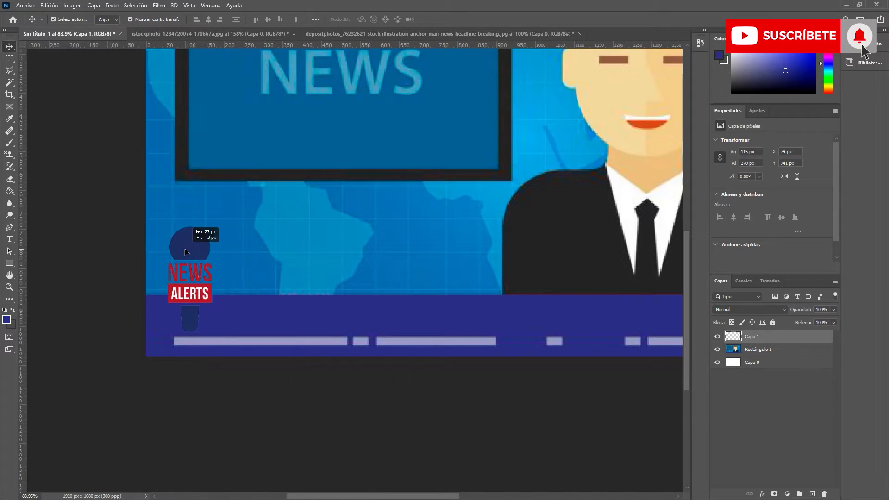
{"action": "key", "text": "ctrl+0"}
{"action": "left_click", "coordinate": [9, 263]}
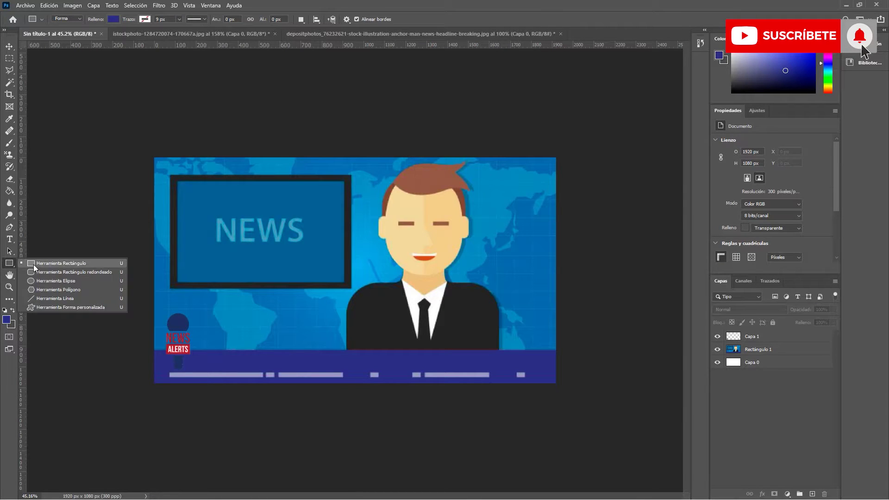
Sample the ALERTS label's red with the eyedropper as the foreground colour
{"action": "left_click", "coordinate": [114, 19]}
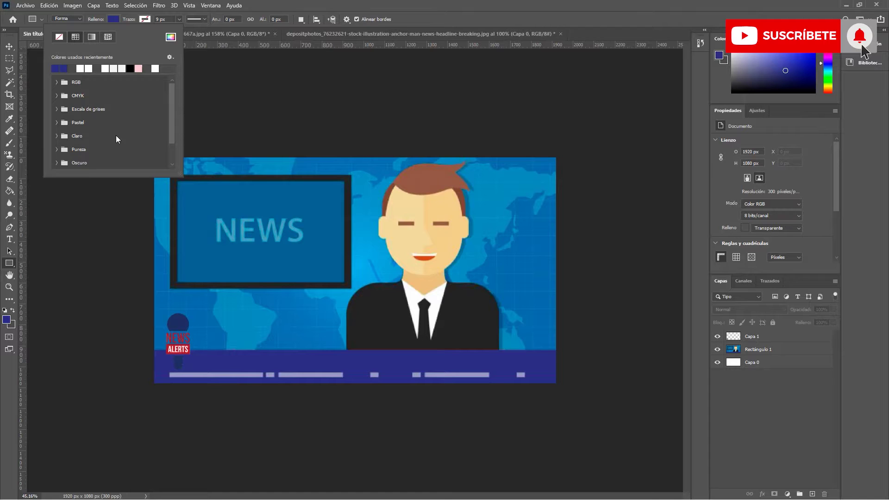
{"action": "left_click", "coordinate": [51, 213]}
{"action": "left_click", "coordinate": [6, 320]}
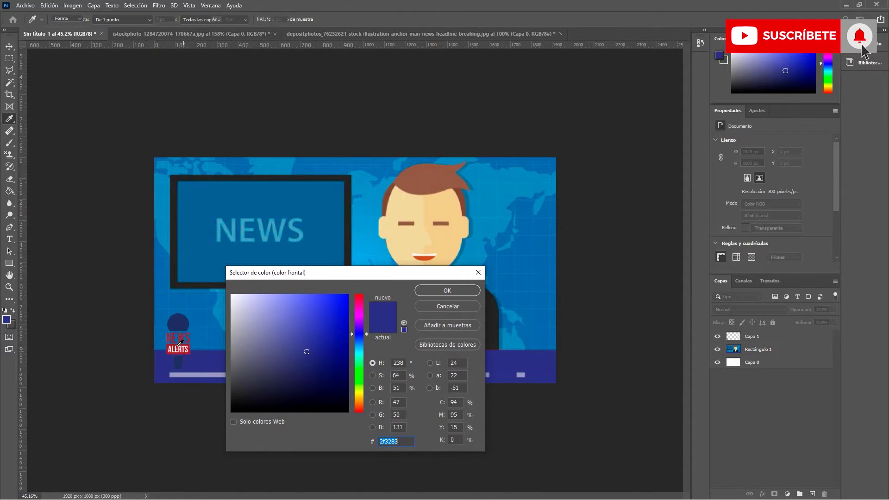
{"action": "key", "text": "Return"}
{"action": "scroll", "coordinate": [180, 338], "scroll_direction": "up", "scroll_amount": 5}
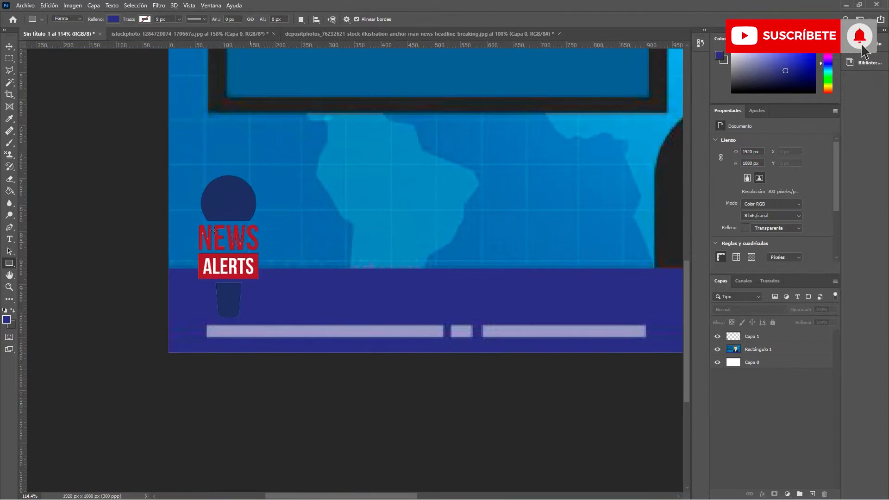
{"action": "key", "text": "alt"}
{"action": "left_click", "coordinate": [6, 320]}
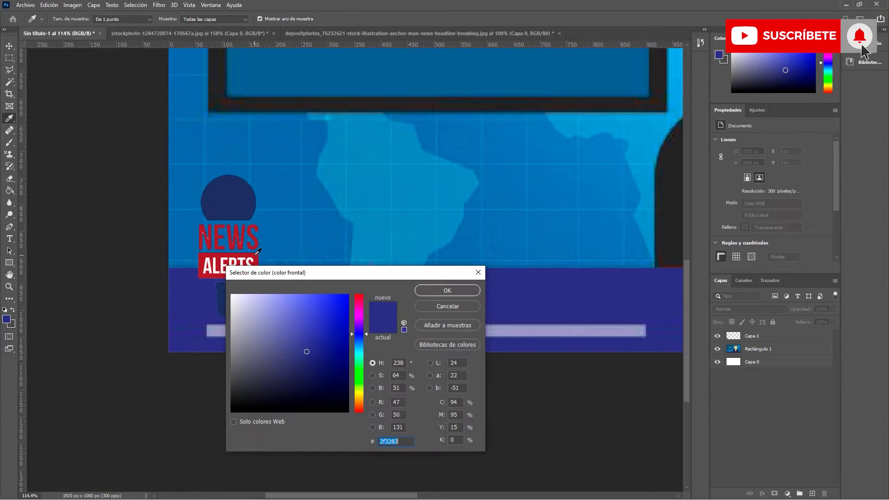
{"action": "left_click", "coordinate": [258, 252]}
{"action": "key", "text": "Return"}
{"action": "scroll", "coordinate": [287, 295], "scroll_direction": "down", "scroll_amount": 5}
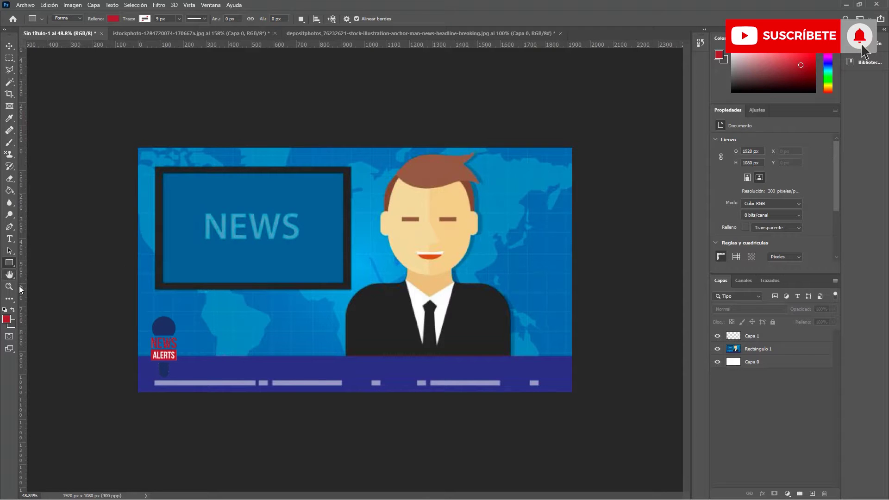
Choose the plain Rectangle tool and drag a wide bar above the lower blue strip
{"action": "right_click", "coordinate": [10, 263]}
{"action": "left_click", "coordinate": [37, 263]}
{"action": "scroll", "coordinate": [565, 474], "scroll_direction": "up", "scroll_amount": 2}
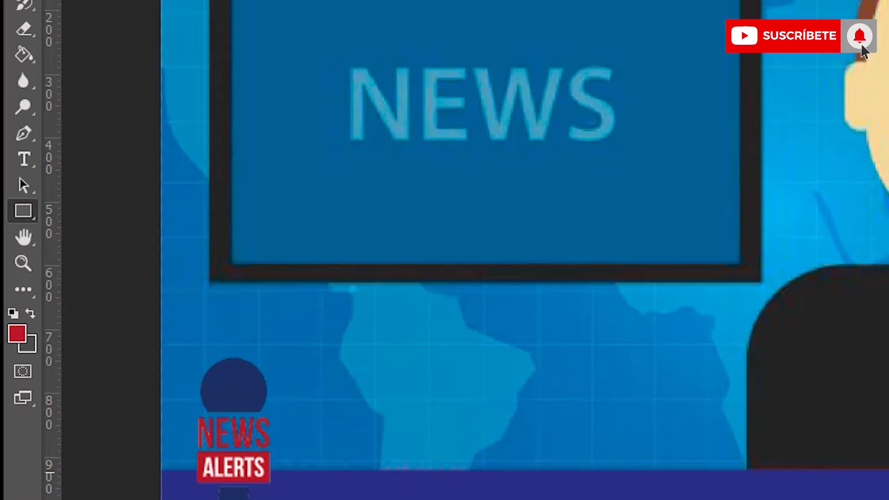
{"action": "left_click_drag", "start_coordinate": [637, 404], "coordinate": [95, 381]}
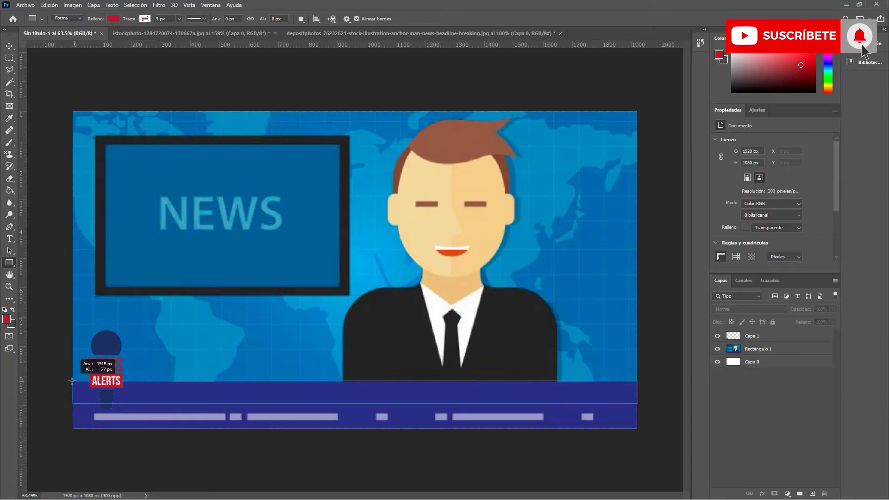
Finish the full-width red bar and Alt-drag a duplicate down over the blue strip
{"action": "left_click_drag", "start_coordinate": [87, 381], "coordinate": [66, 381]}
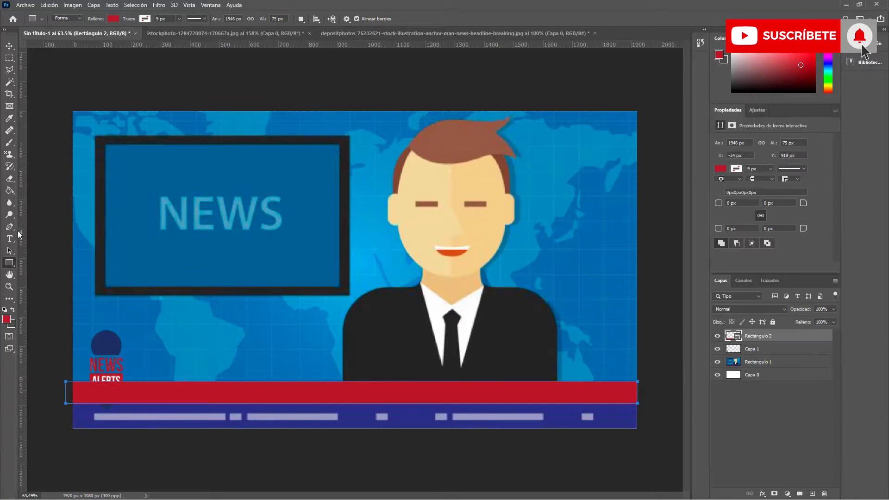
{"action": "left_click", "coordinate": [9, 46]}
{"action": "left_click", "coordinate": [221, 391]}
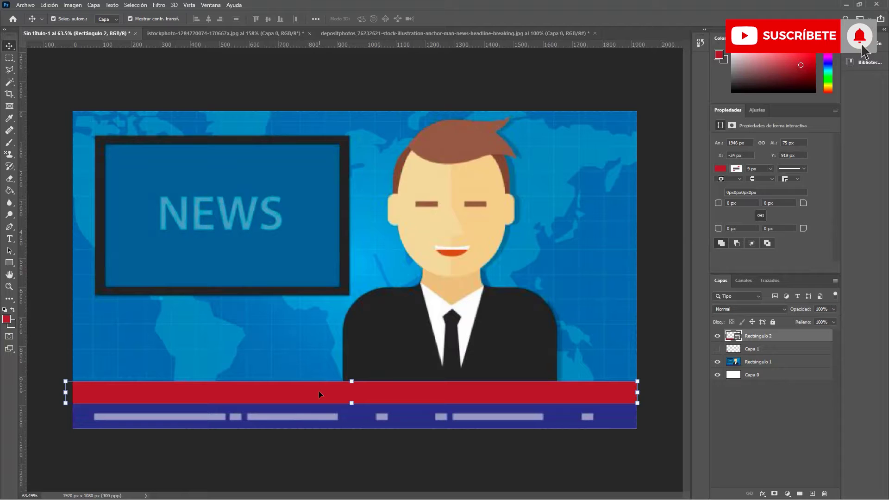
{"action": "scroll", "coordinate": [352, 422], "scroll_direction": "up", "scroll_amount": 2}
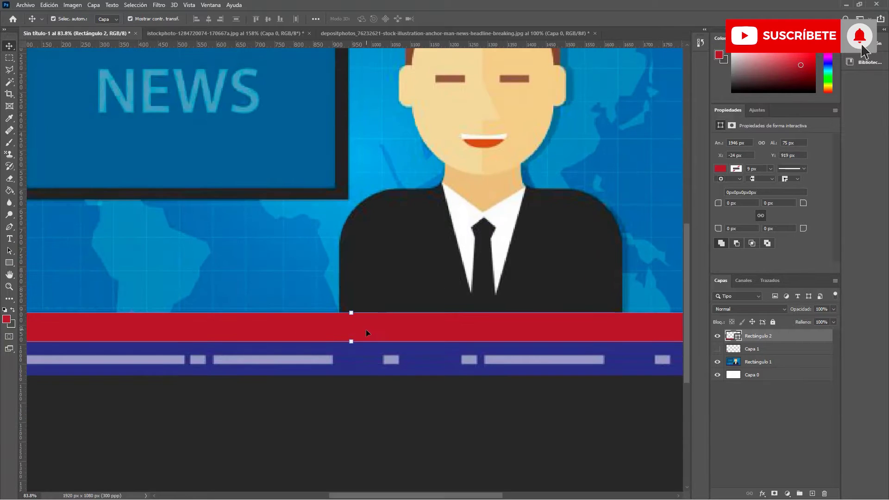
{"action": "scroll", "coordinate": [366, 332], "scroll_direction": "down", "scroll_amount": 2}
{"action": "mouse_move", "coordinate": [397, 388]}
{"action": "left_mouse_down", "text": "alt"}
{"action": "mouse_move", "coordinate": [400, 410]}
{"action": "mouse_move", "coordinate": [356, 408]}
{"action": "left_mouse_up", "text": "alt"}
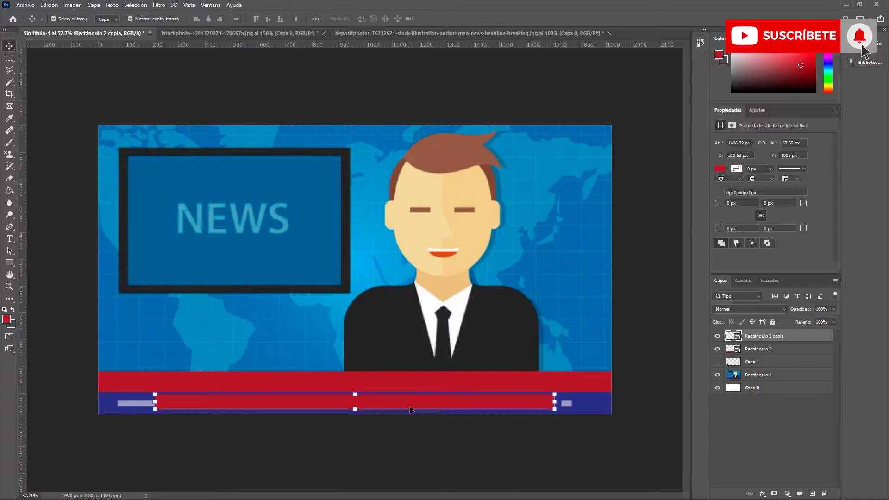
Undo the copy's width reduction and move the copied red bar slightly upward
{"action": "key", "text": "ctrl+z"}
{"action": "key", "text": "ctrl+t"}
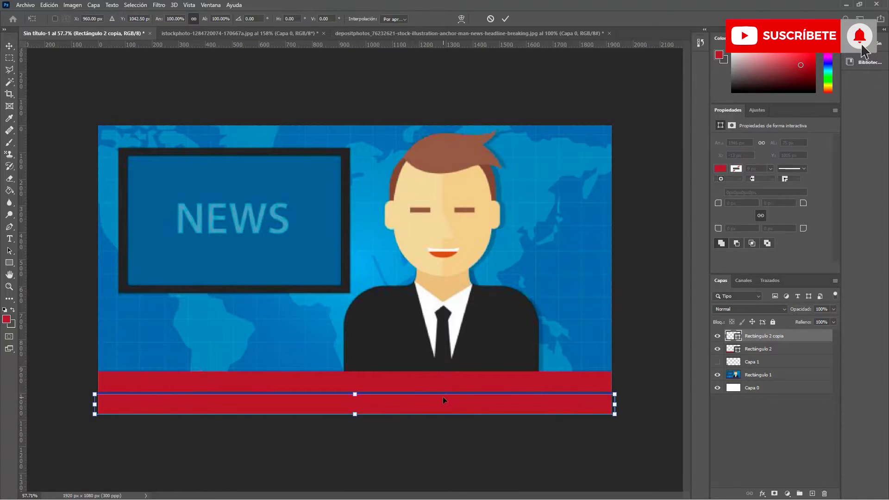
{"action": "key", "text": "Return"}
{"action": "left_click_drag", "start_coordinate": [396, 402], "coordinate": [395, 393]}
Shrink the upper red bar to about 40% width with Free Transform
{"action": "left_click", "coordinate": [232, 329]}
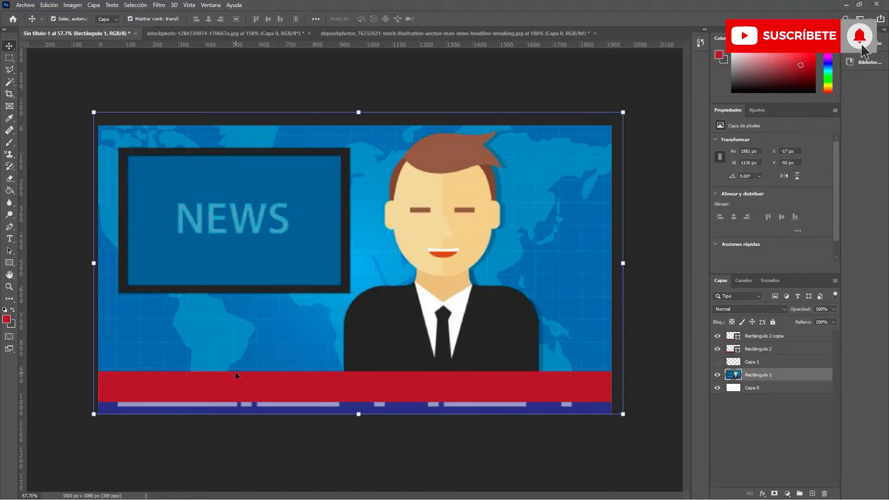
{"action": "scroll", "coordinate": [235, 371], "scroll_direction": "up", "scroll_amount": 2}
{"action": "left_click", "coordinate": [365, 382]}
{"action": "scroll", "coordinate": [365, 382], "scroll_direction": "down", "scroll_amount": 2}
{"action": "key", "text": "ctrl+t"}
{"action": "mouse_move", "coordinate": [590, 373]}
{"action": "left_mouse_down"}
{"action": "mouse_move", "coordinate": [294, 372]}
{"action": "mouse_move", "coordinate": [494, 311]}
{"action": "left_mouse_up"}
{"action": "key", "text": "Return"}
Stretch the copied bar to full frame width and move it down over the strip
{"action": "left_click", "coordinate": [468, 376]}
{"action": "key", "text": "ctrl+t"}
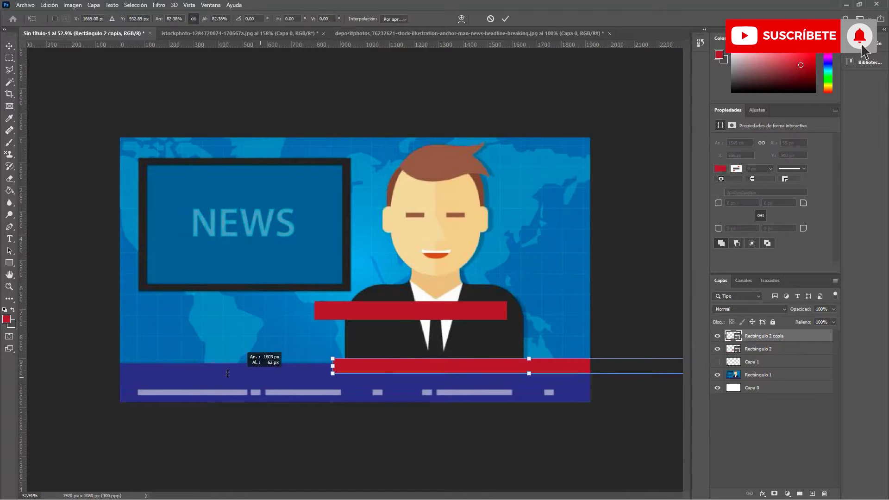
{"action": "mouse_move", "coordinate": [282, 376]}
{"action": "left_mouse_down"}
{"action": "mouse_move", "coordinate": [212, 374]}
{"action": "mouse_move", "coordinate": [277, 370]}
{"action": "left_mouse_up"}
{"action": "key", "text": "Return"}
{"action": "left_click_drag", "start_coordinate": [423, 318], "coordinate": [512, 360]}
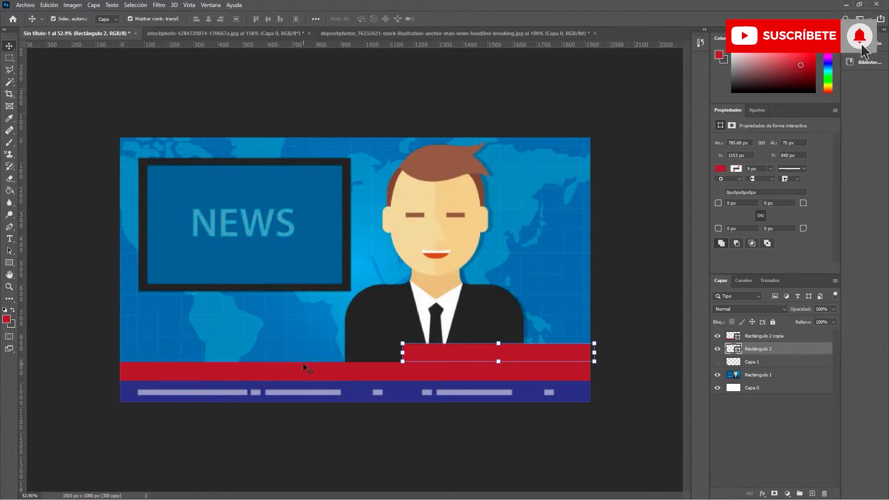
{"action": "scroll", "coordinate": [303, 363], "scroll_direction": "up", "scroll_amount": 1}
{"action": "left_click_drag", "start_coordinate": [355, 410], "coordinate": [356, 423]}
{"action": "scroll", "coordinate": [356, 422], "scroll_direction": "down", "scroll_amount": 1}
Place the short 786 px bar at the right edge above the full-width bar
{"action": "left_click_drag", "start_coordinate": [514, 370], "coordinate": [509, 370]}
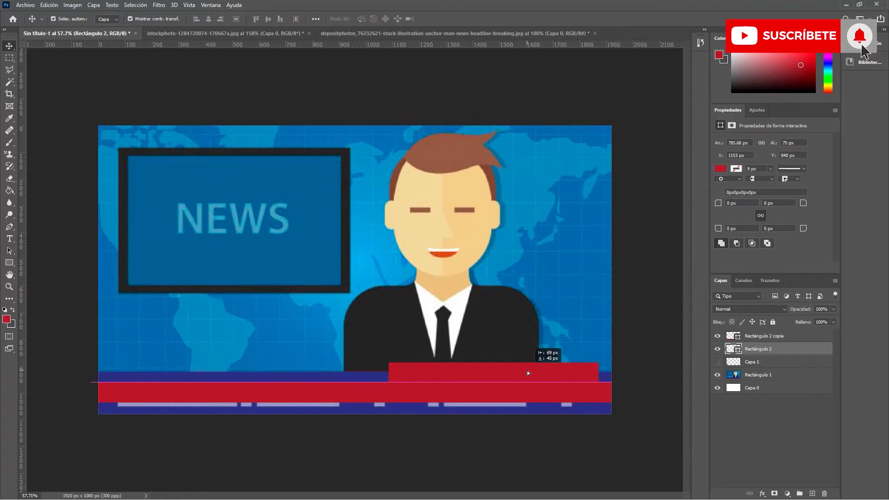
{"action": "left_click", "coordinate": [502, 329]}
{"action": "left_click", "coordinate": [495, 368]}
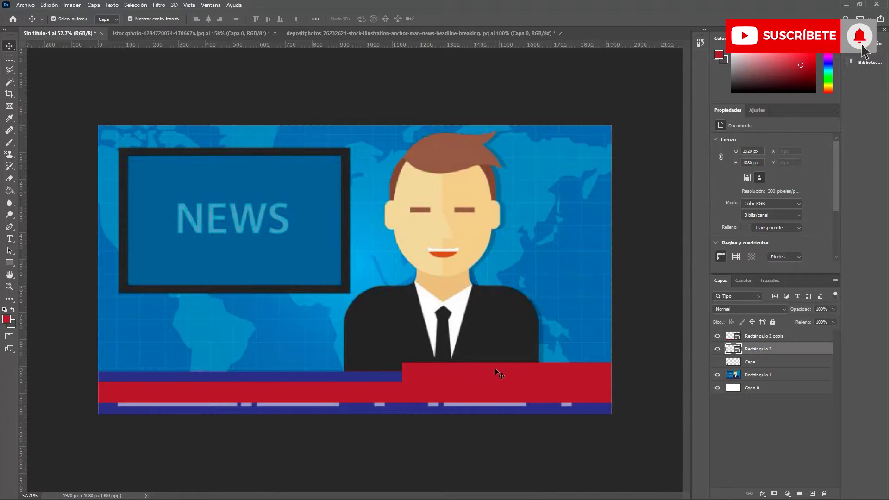
{"action": "left_click", "coordinate": [760, 336]}
Show the News Alerts logo again and fill the short right-hand bar with white
{"action": "left_click", "coordinate": [717, 361]}
{"action": "left_click", "coordinate": [760, 349]}
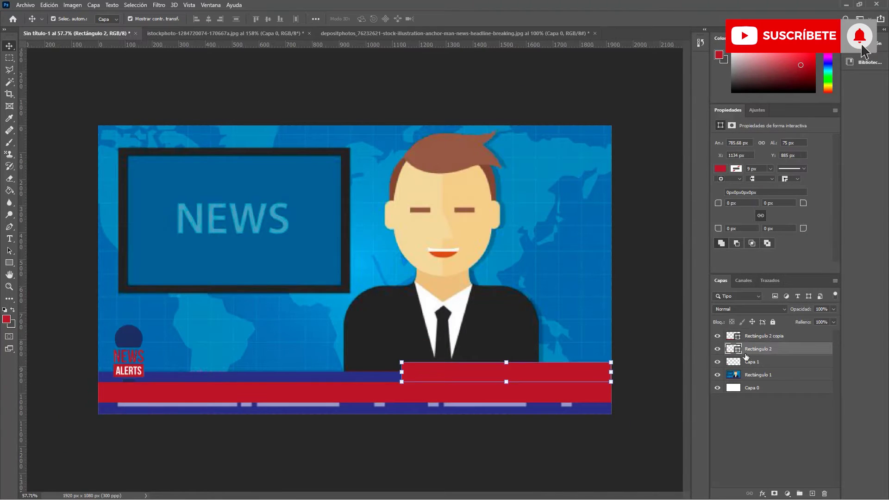
{"action": "right_click", "coordinate": [756, 348]}
{"action": "left_click", "coordinate": [714, 159]}
{"action": "left_click", "coordinate": [720, 169]}
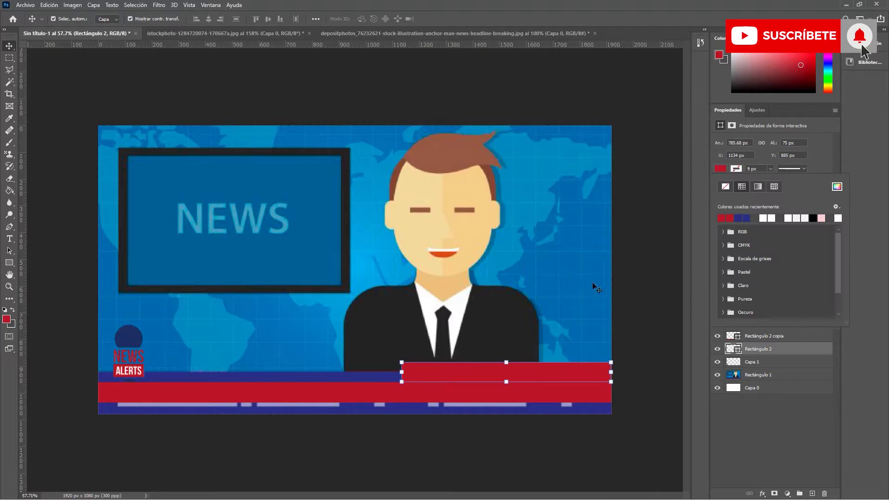
{"action": "double_click", "coordinate": [763, 218]}
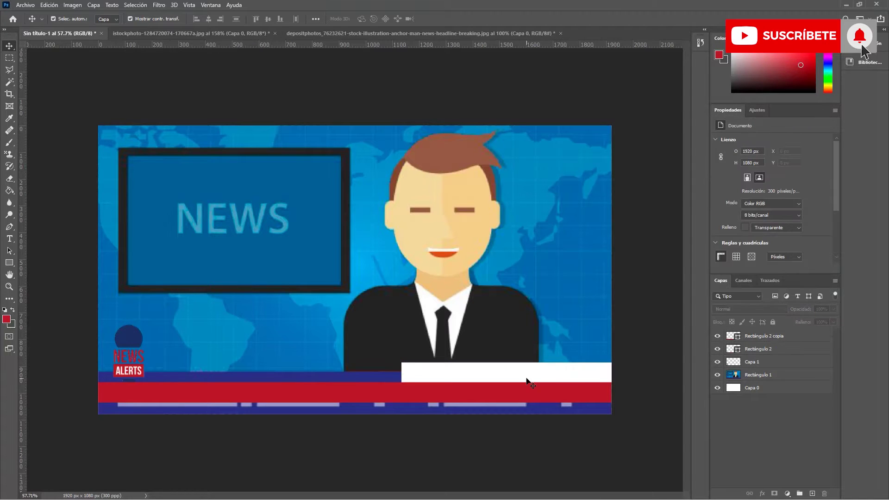
Lower the white bar onto the red band, then select the logo
{"action": "left_click_drag", "start_coordinate": [482, 374], "coordinate": [484, 380]}
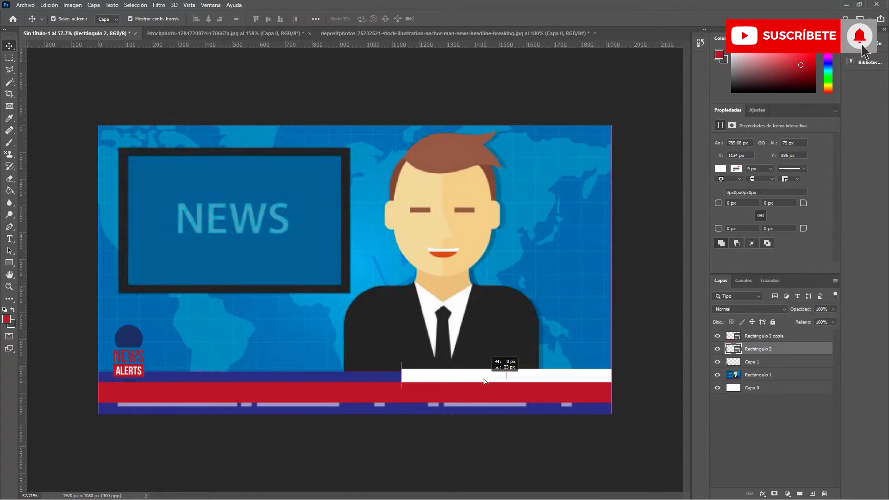
{"action": "left_click", "coordinate": [632, 374]}
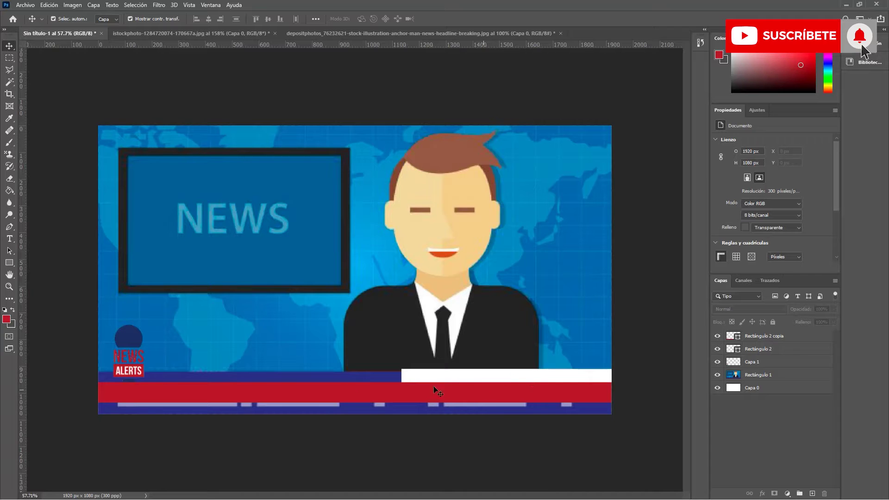
{"action": "left_click", "coordinate": [126, 356]}
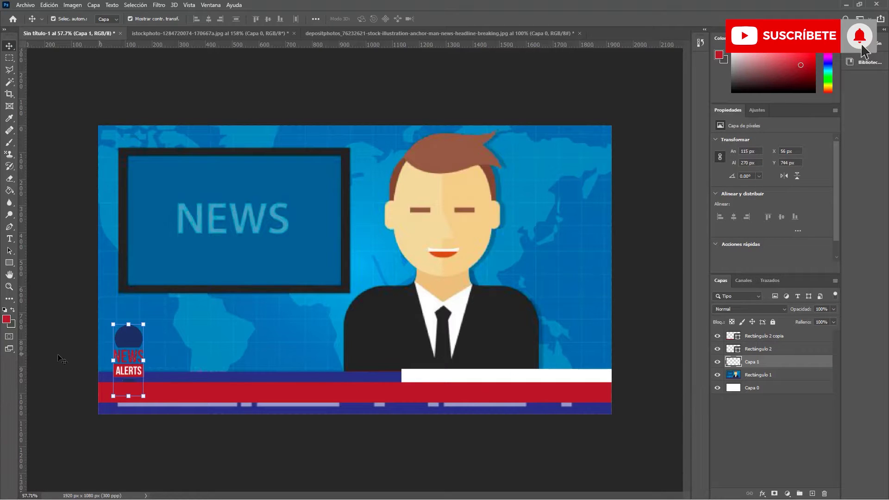
Fill the logo's round microphone badge and small bar with white (ffffff) using Paint Bucket
{"action": "left_click", "coordinate": [7, 320]}
{"action": "type", "text": "ffffff"}
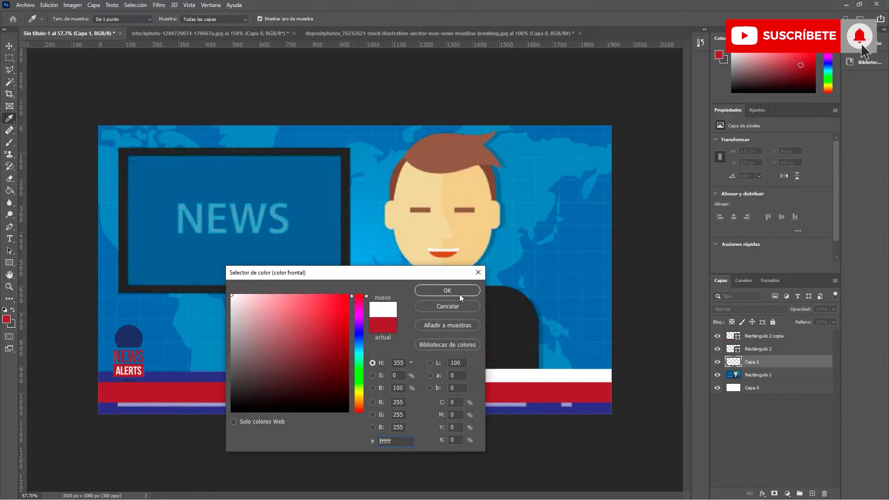
{"action": "key", "text": "Return"}
{"action": "left_click", "coordinate": [10, 190]}
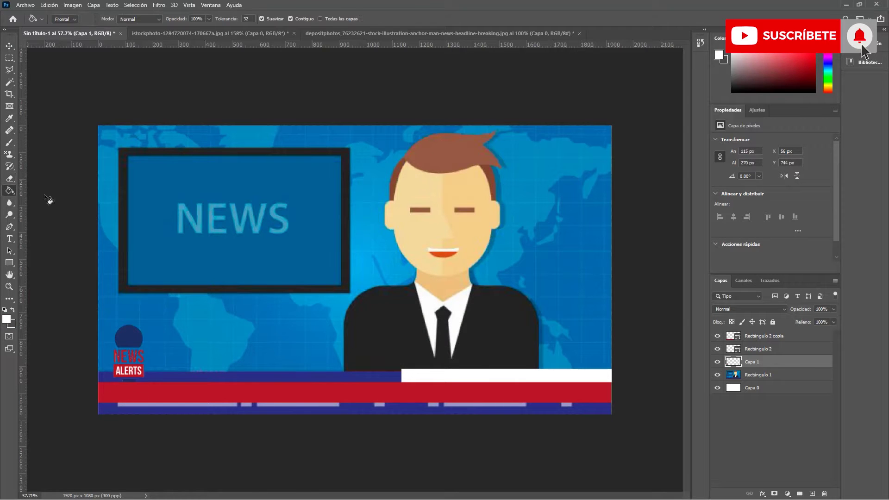
{"action": "left_click", "coordinate": [131, 381]}
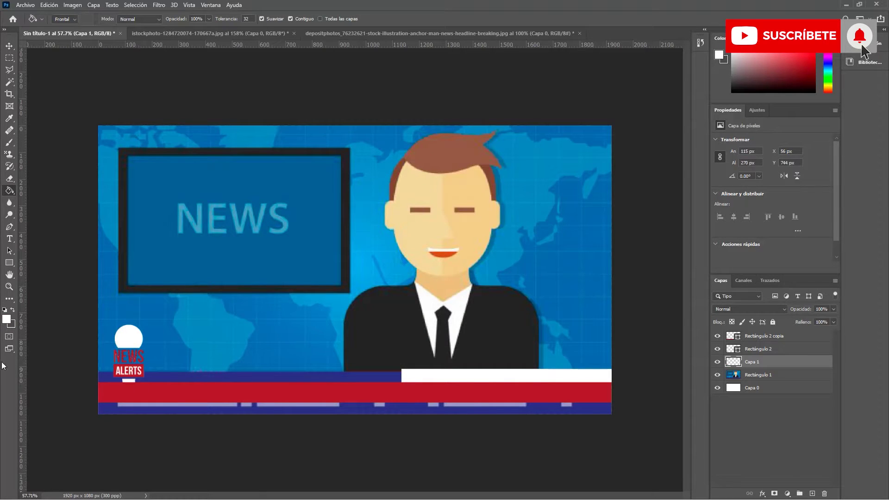
{"action": "left_click", "coordinate": [9, 46]}
{"action": "left_click", "coordinate": [91, 187]}
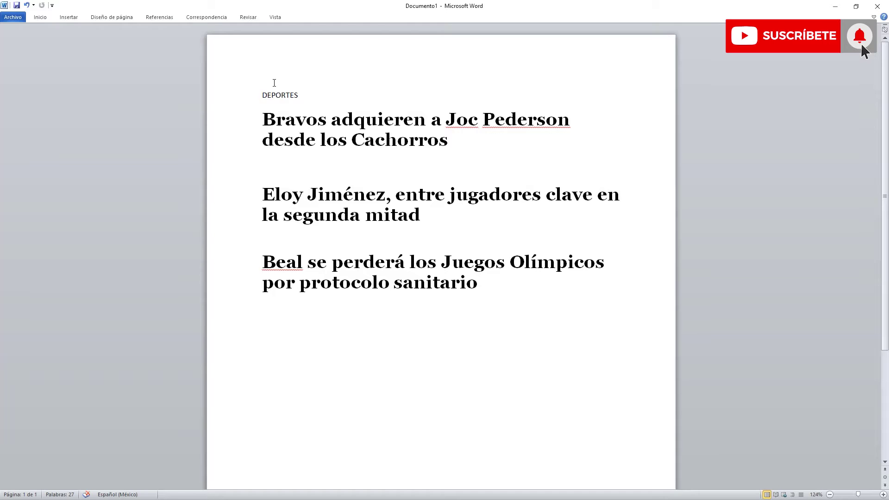
Select and copy the word DEPORTES from the Word headline list
{"action": "left_click", "coordinate": [277, 92]}
{"action": "double_click", "coordinate": [279, 95]}
{"action": "key", "text": "ctrl+c"}
{"action": "right_click", "coordinate": [291, 97]}
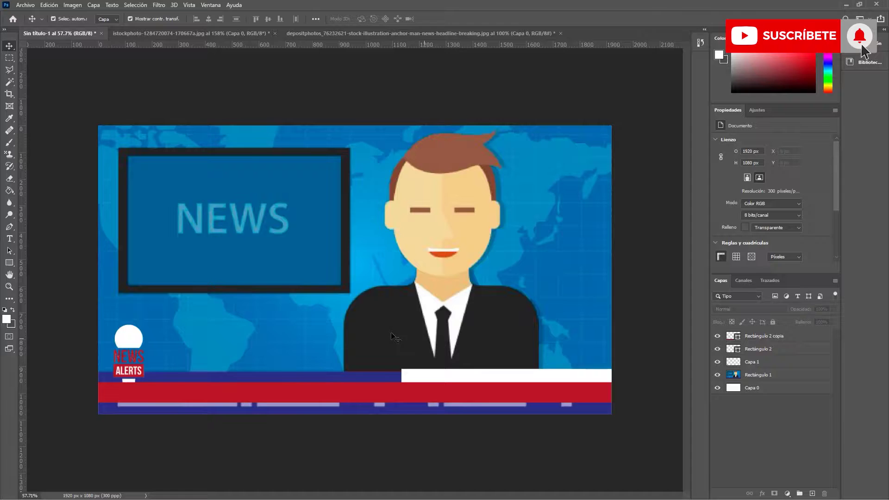
Paste DEPORTES as a new text layer coloured deep red a11c28
{"action": "left_click", "coordinate": [9, 248]}
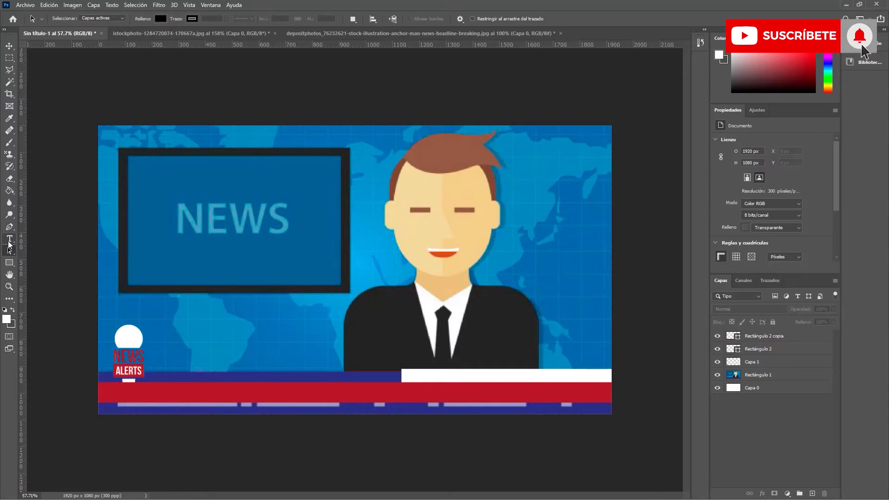
{"action": "left_click", "coordinate": [9, 241]}
{"action": "left_click", "coordinate": [461, 318]}
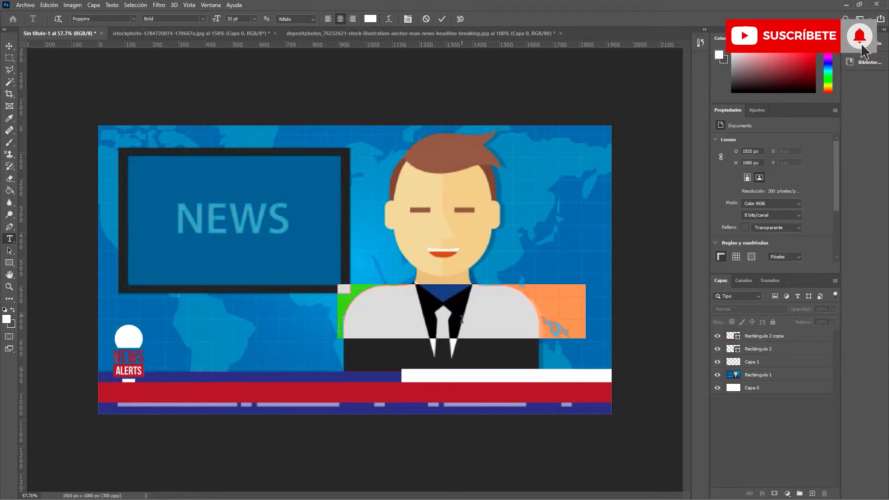
{"action": "key", "text": "ctrl+v"}
{"action": "key", "text": "ctrl+a"}
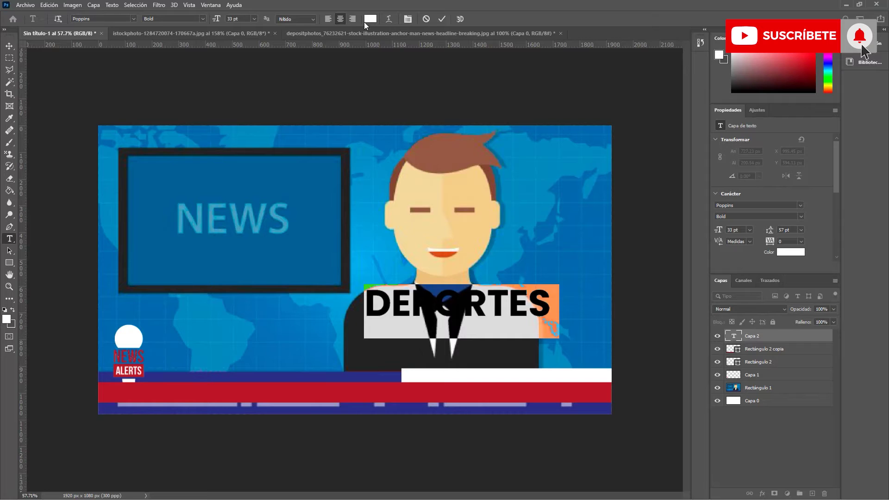
{"action": "left_click", "coordinate": [370, 19]}
{"action": "left_click", "coordinate": [327, 337]}
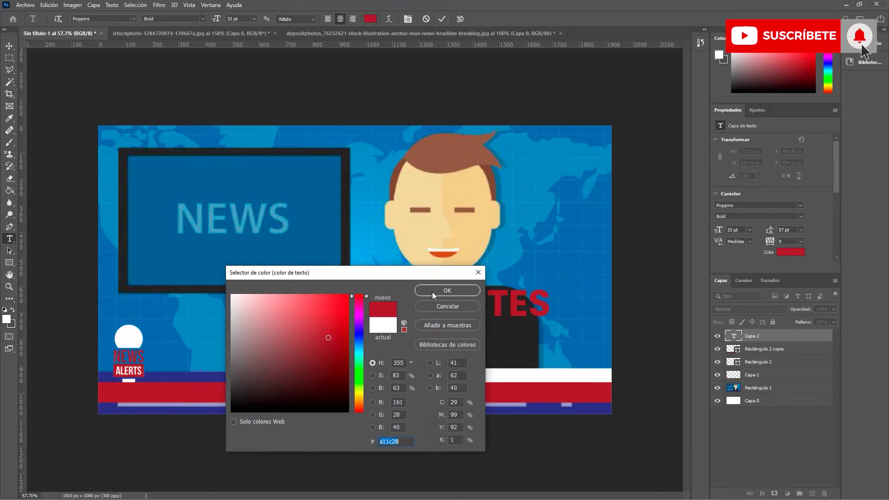
{"action": "left_click", "coordinate": [432, 292]}
{"action": "left_click", "coordinate": [9, 46]}
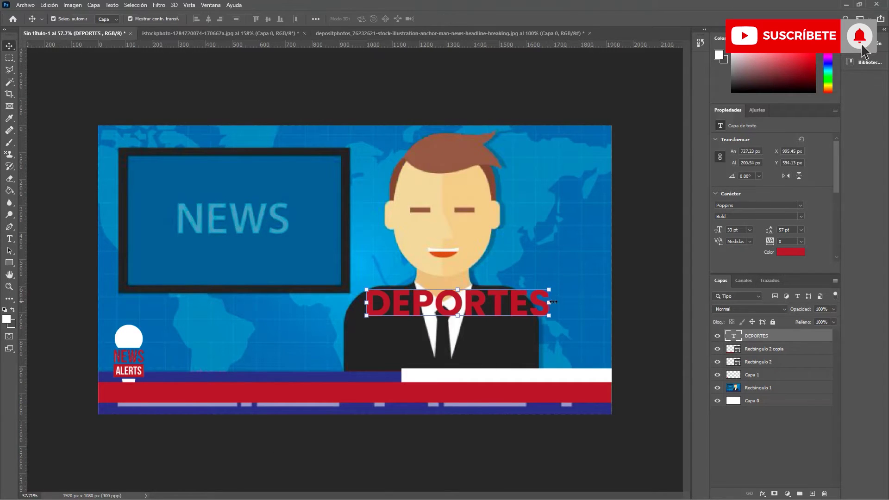
Scale and position DEPORTES to about 13.54 pt so it fits the white bar
{"action": "scroll", "coordinate": [549, 288], "scroll_direction": "up", "scroll_amount": 2}
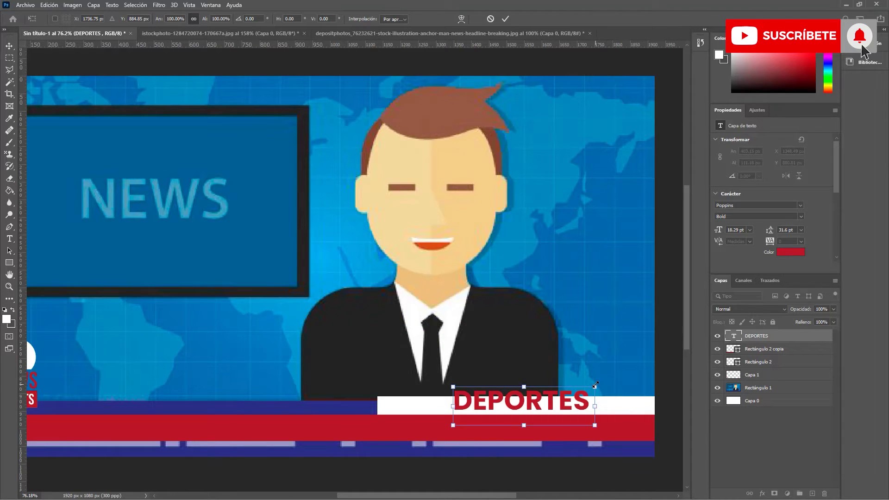
{"action": "left_click_drag", "start_coordinate": [596, 385], "coordinate": [594, 384]}
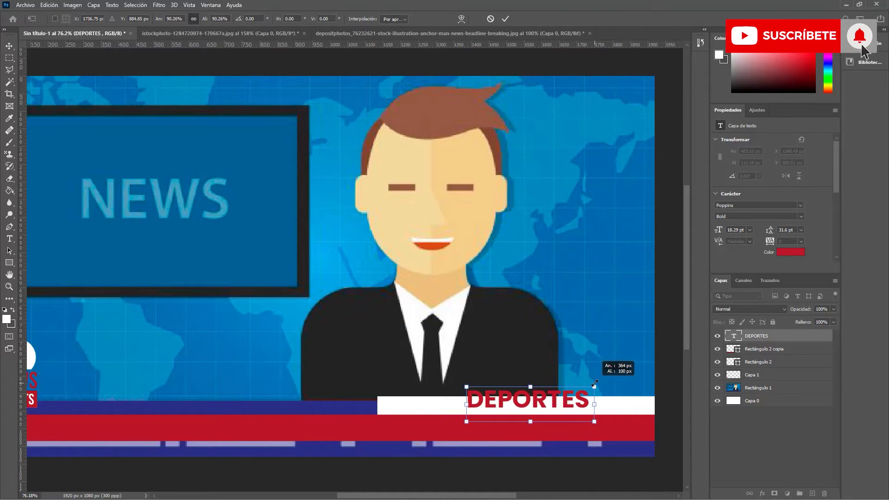
{"action": "mouse_move", "coordinate": [595, 384]}
{"action": "left_mouse_down"}
{"action": "mouse_move", "coordinate": [528, 405]}
{"action": "mouse_move", "coordinate": [539, 406]}
{"action": "left_mouse_up"}
{"action": "key", "text": "Return"}
{"action": "scroll", "coordinate": [481, 343], "scroll_direction": "down", "scroll_amount": 3}
{"action": "left_click", "coordinate": [531, 343]}
{"action": "scroll", "coordinate": [530, 343], "scroll_direction": "up", "scroll_amount": 5}
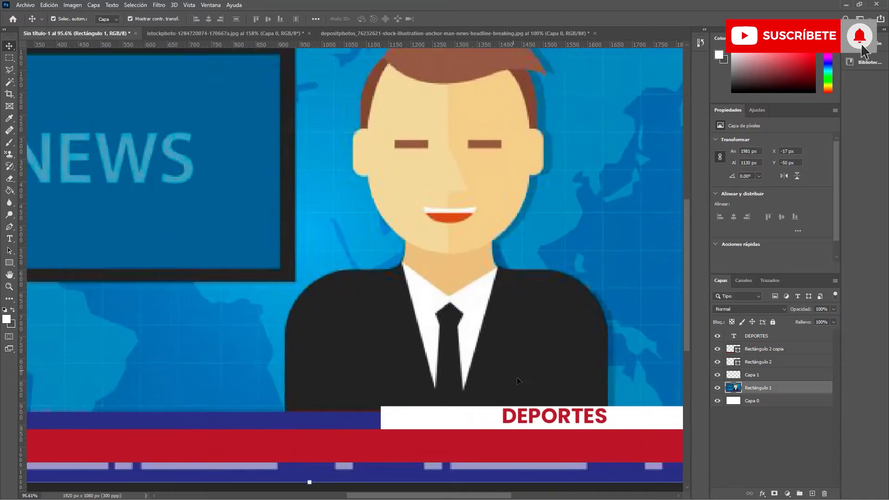
{"action": "scroll", "coordinate": [516, 379], "scroll_direction": "down", "scroll_amount": 2}
{"action": "scroll", "coordinate": [303, 403], "scroll_direction": "up", "scroll_amount": 4}
{"action": "left_click", "coordinate": [459, 245]}
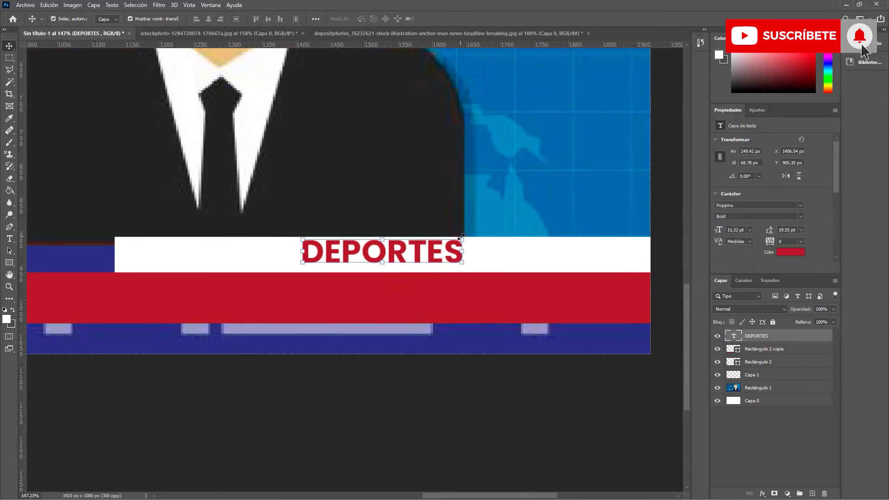
{"action": "left_click_drag", "start_coordinate": [461, 237], "coordinate": [473, 233]}
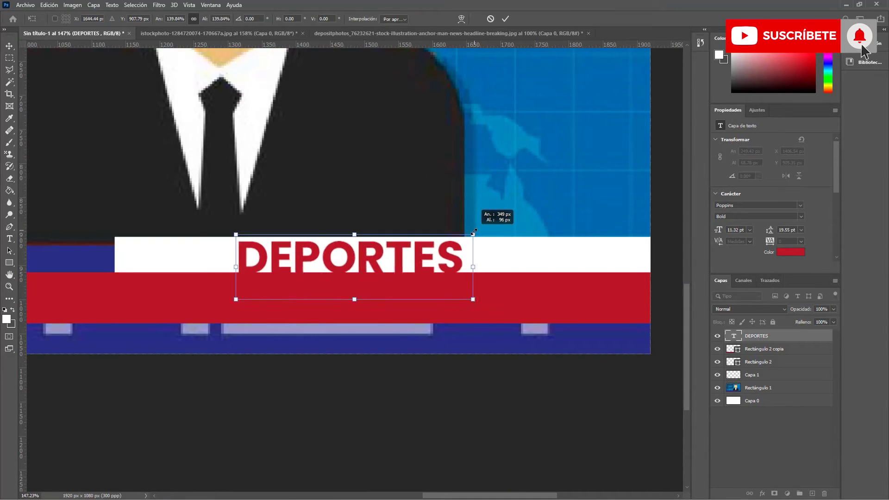
{"action": "left_click_drag", "start_coordinate": [473, 232], "coordinate": [471, 232]}
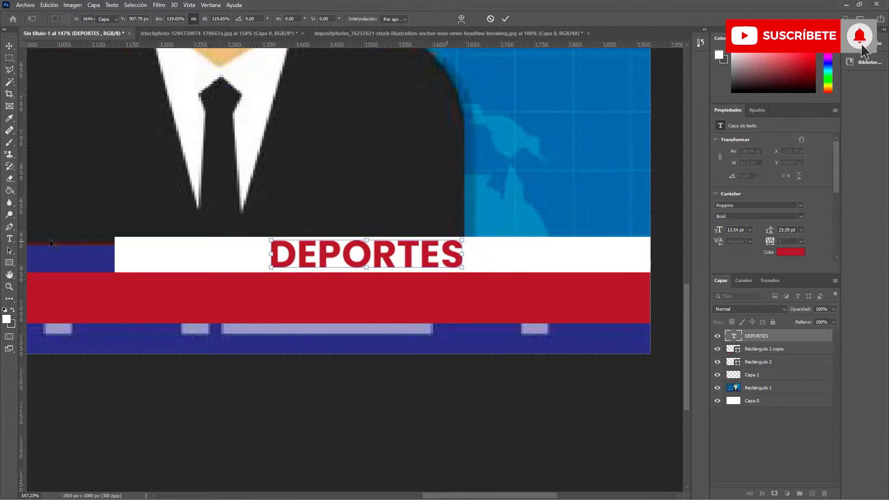
{"action": "left_click", "coordinate": [9, 238]}
Edit the title text to read DEPORTES AL DIA NEWS
{"action": "left_click", "coordinate": [428, 248]}
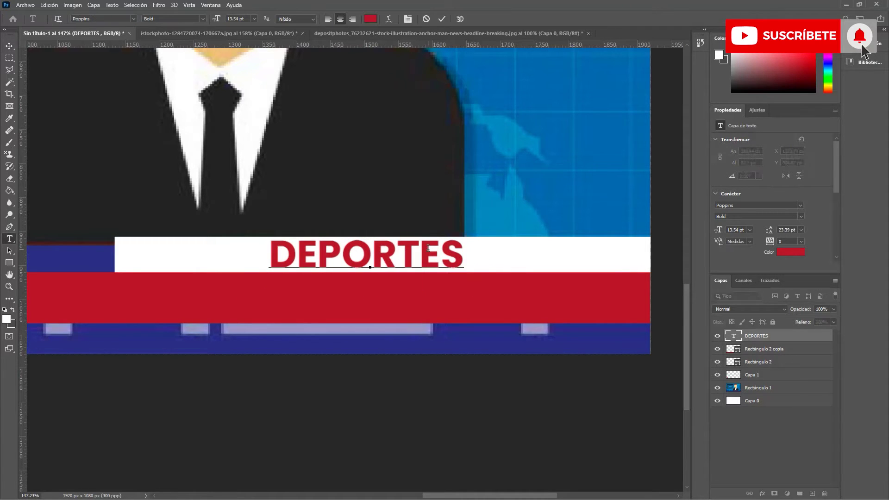
{"action": "type", "text": " AL DIA"}
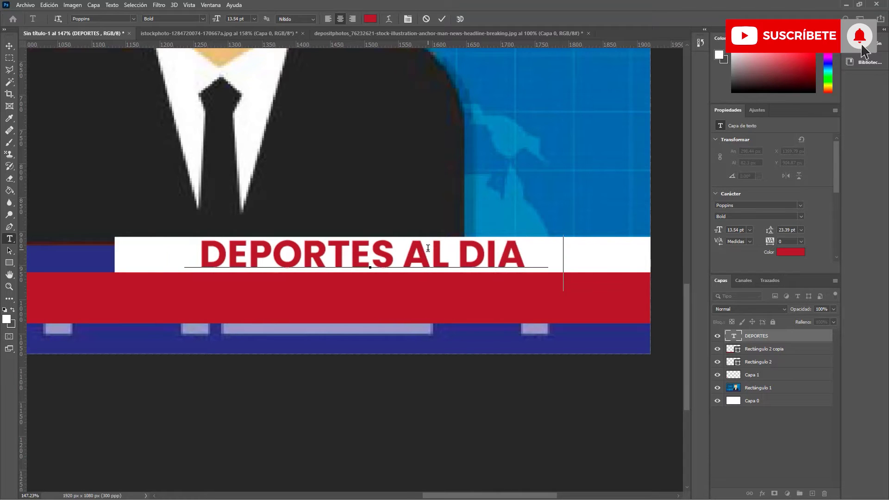
{"action": "type", "text": " CON NOSOT"}
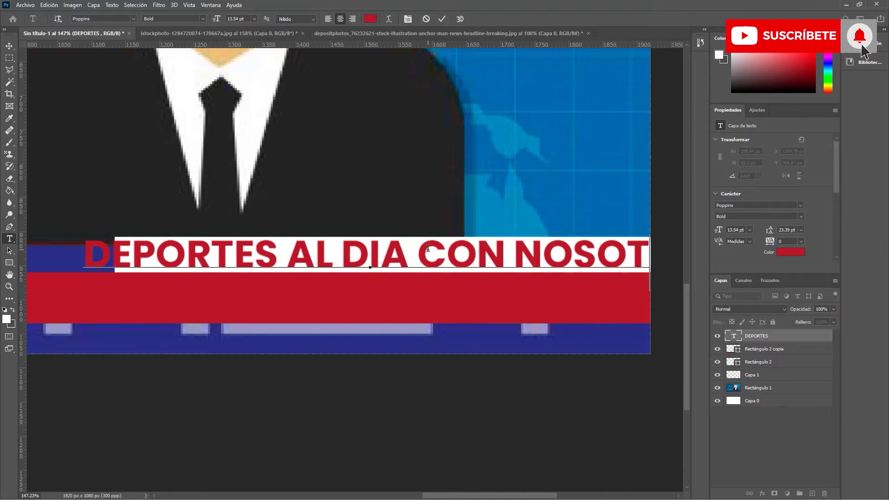
{"action": "type", "text": "ROS"}
{"action": "key", "text": "BackSpace"}
{"action": "key", "text": "BackSpace"}
{"action": "key", "text": "BackSpace"}
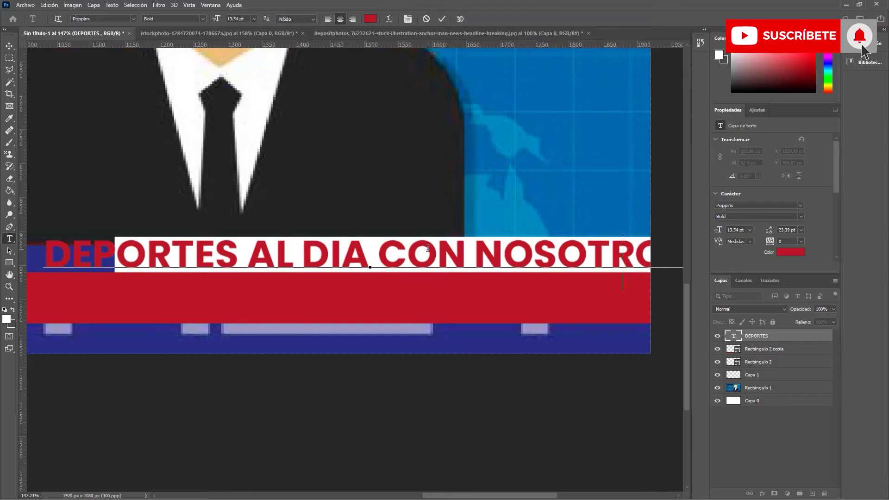
{"action": "key", "text": "BackSpace"}
{"action": "key", "text": "BackSpace"}
{"action": "key", "text": "BackSpace"}
{"action": "key", "text": "BackSpace"}
{"action": "key", "text": "BackSpace"}
{"action": "key", "text": "BackSpace"}
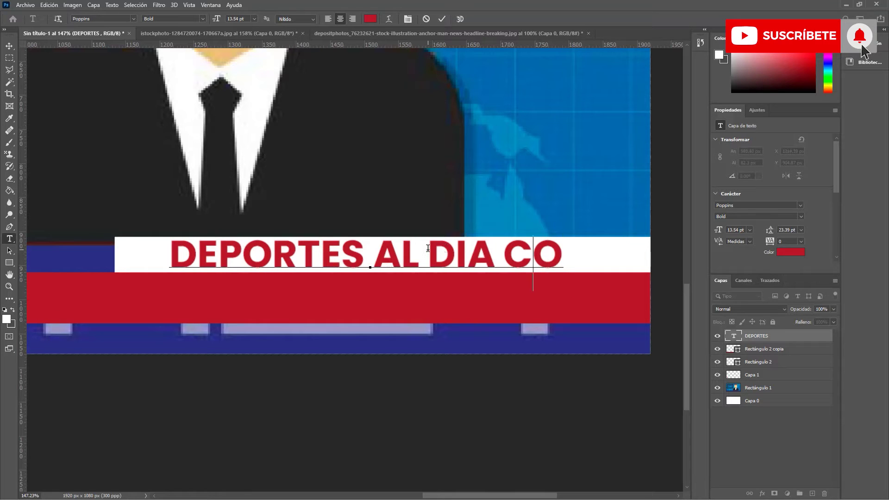
{"action": "key", "text": "BackSpace"}
{"action": "key", "text": "BackSpace"}
{"action": "type", "text": "NEWS"}
{"action": "key", "text": "ctrl+Return"}
{"action": "key", "text": "v"}
Centre the title on the white tab, nudging it down, and fit the image in view
{"action": "scroll", "coordinate": [476, 273], "scroll_direction": "down", "scroll_amount": 2}
{"action": "left_click_drag", "start_coordinate": [476, 274], "coordinate": [483, 271]}
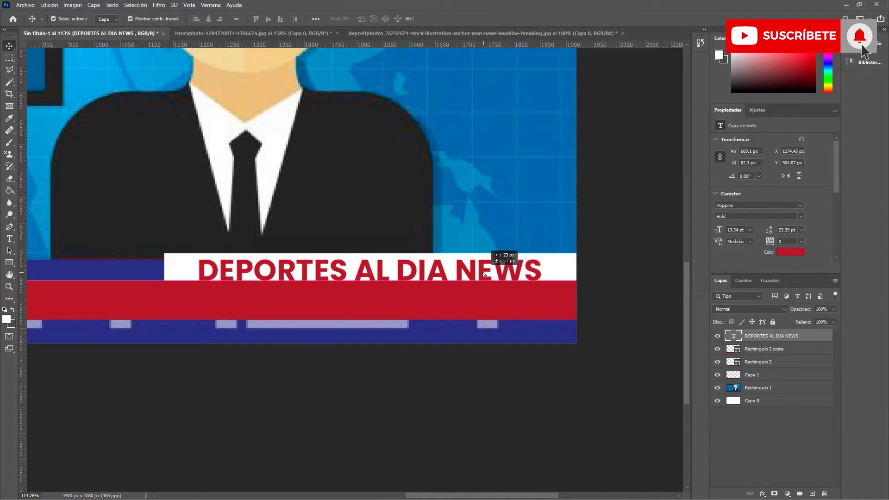
{"action": "left_click_drag", "start_coordinate": [483, 272], "coordinate": [480, 277]}
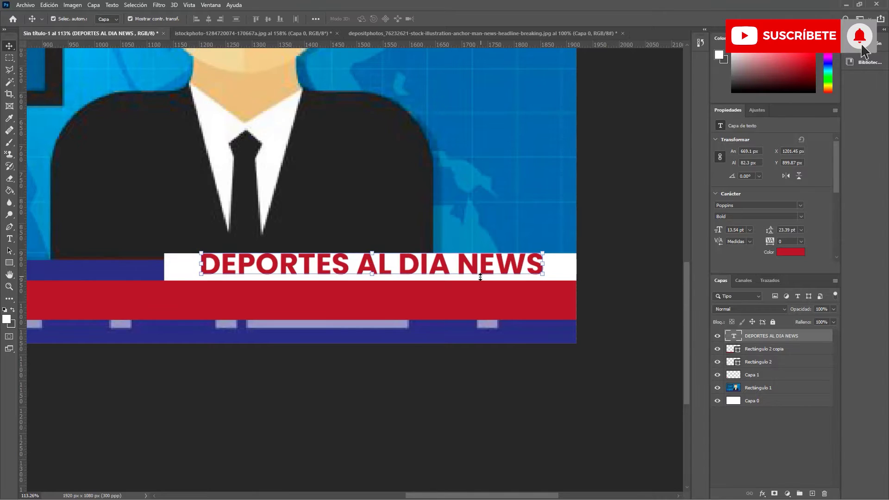
{"action": "key", "text": "Down"}
{"action": "key", "text": "Down"}
{"action": "key", "text": "Down"}
{"action": "key", "text": "Down"}
{"action": "key", "text": "Down"}
{"action": "key", "text": "Down"}
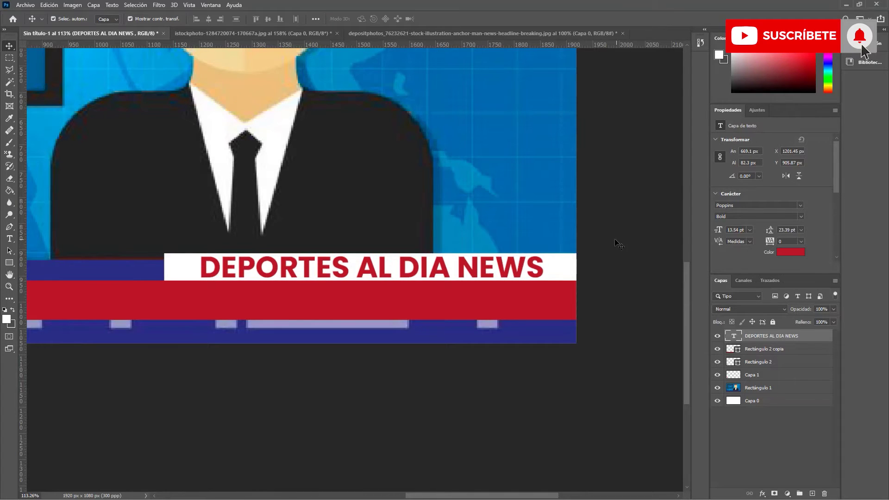
{"action": "left_click", "coordinate": [618, 244]}
{"action": "key", "text": "ctrl+0"}
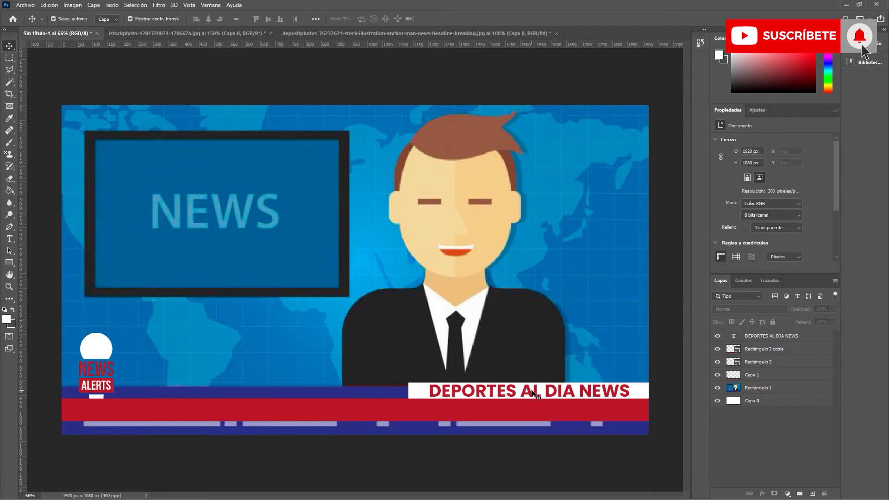
Copy the title onto the red bar, make it white, and paste the first headline over it
{"action": "left_click_drag", "start_coordinate": [535, 395], "coordinate": [196, 413]}
{"action": "left_click", "coordinate": [782, 257]}
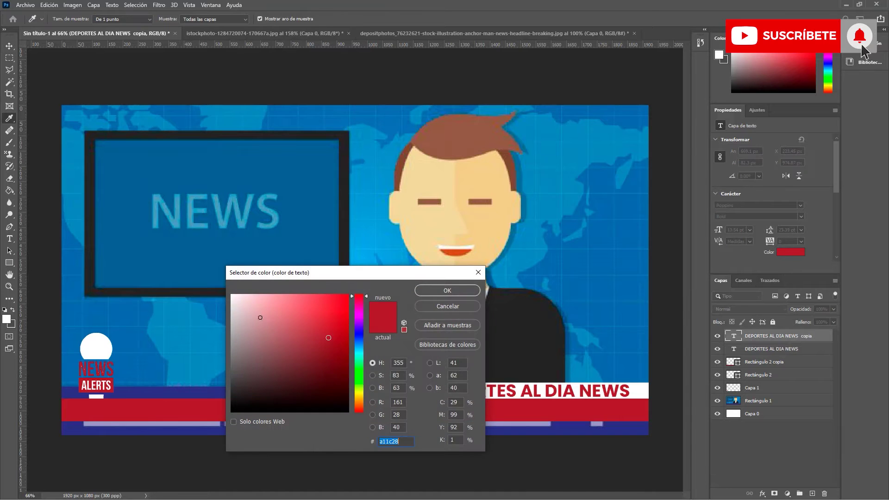
{"action": "left_click_drag", "start_coordinate": [260, 318], "coordinate": [231, 295]}
{"action": "left_click", "coordinate": [427, 291]}
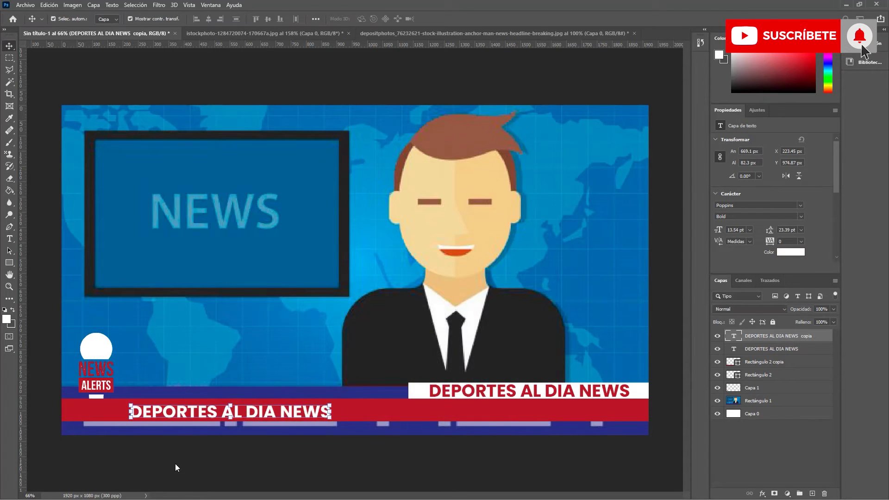
{"action": "left_click", "coordinate": [9, 239]}
{"action": "triple_click", "coordinate": [295, 412]}
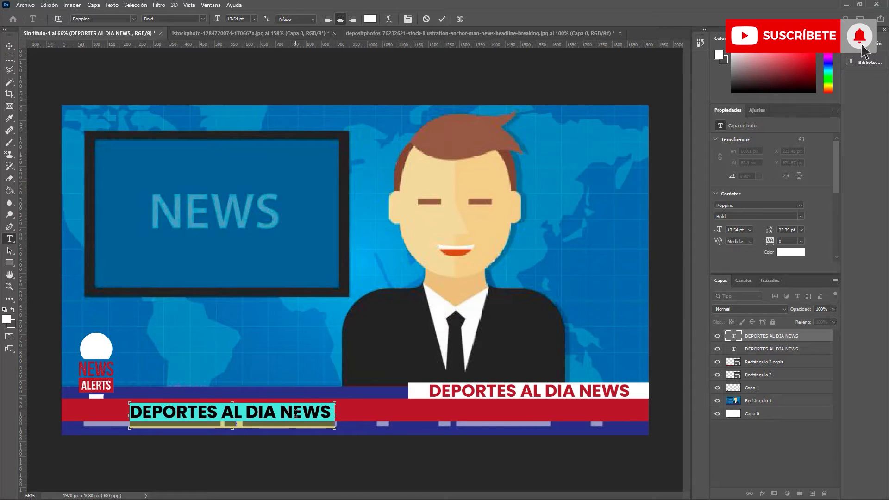
{"action": "key", "text": "ctrl+v"}
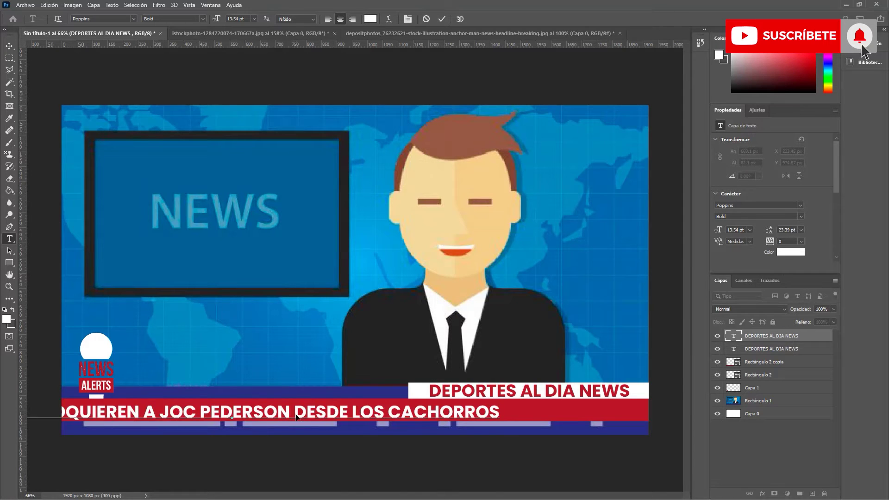
{"action": "left_click", "coordinate": [9, 46]}
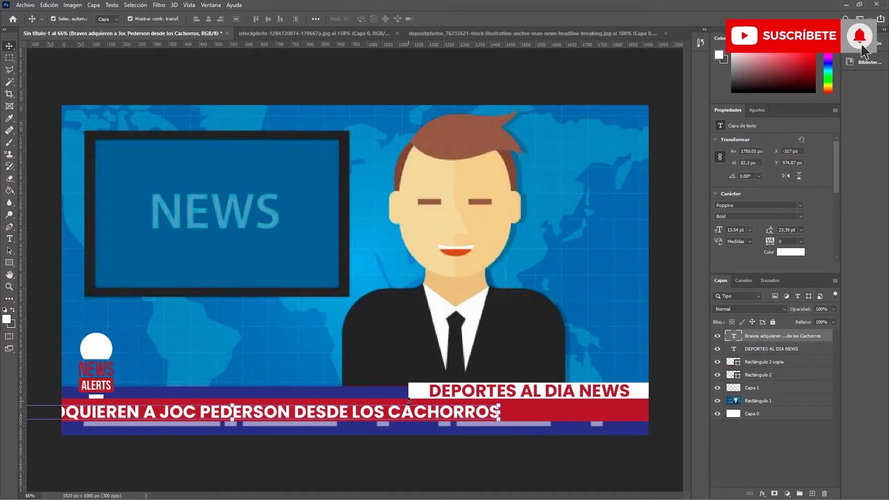
Move the white headline fully onto the red band, nudging it slightly right
{"action": "mouse_move", "coordinate": [409, 416]}
{"action": "left_mouse_down"}
{"action": "mouse_move", "coordinate": [536, 417]}
{"action": "mouse_move", "coordinate": [523, 414]}
{"action": "left_mouse_up"}
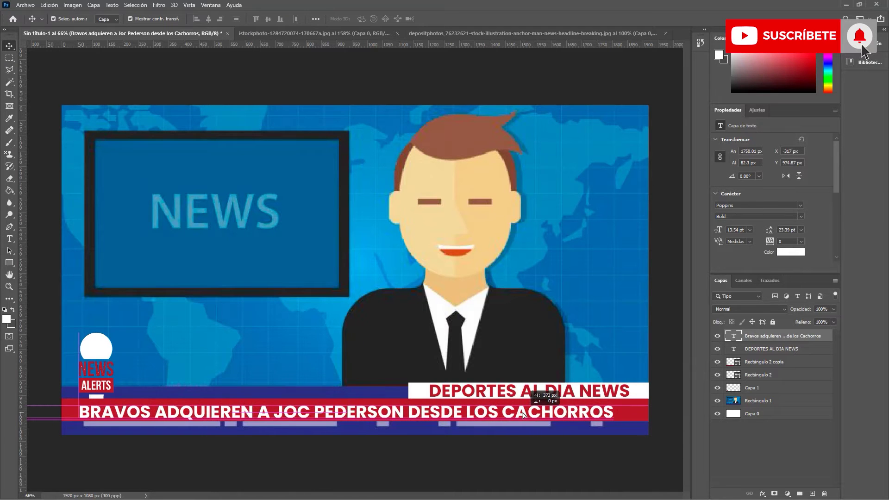
{"action": "left_click", "coordinate": [429, 420]}
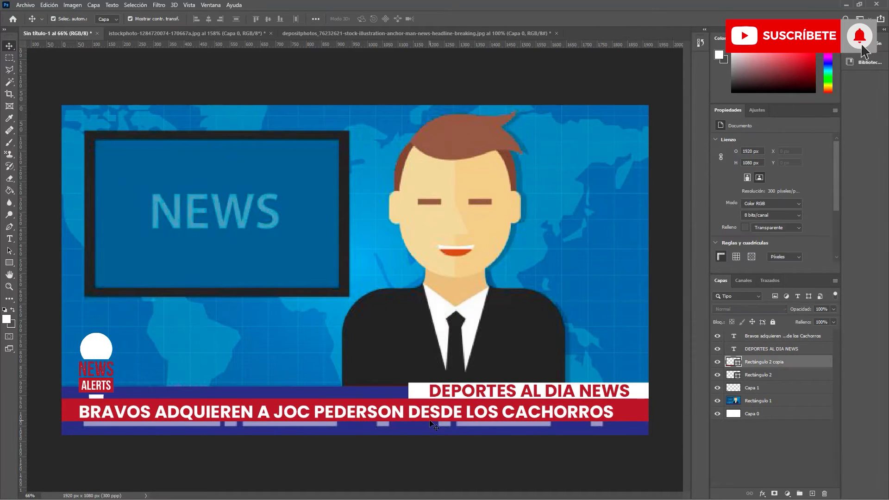
{"action": "left_click", "coordinate": [521, 417]}
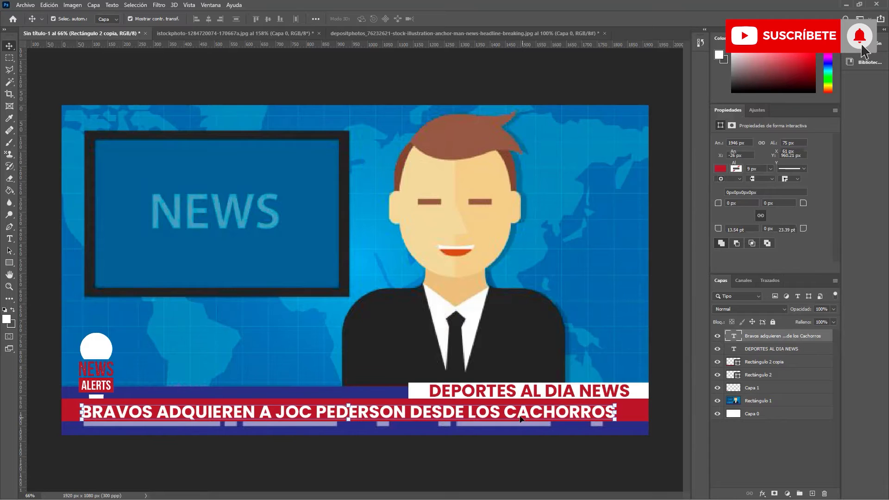
{"action": "left_click_drag", "start_coordinate": [521, 417], "coordinate": [538, 411]}
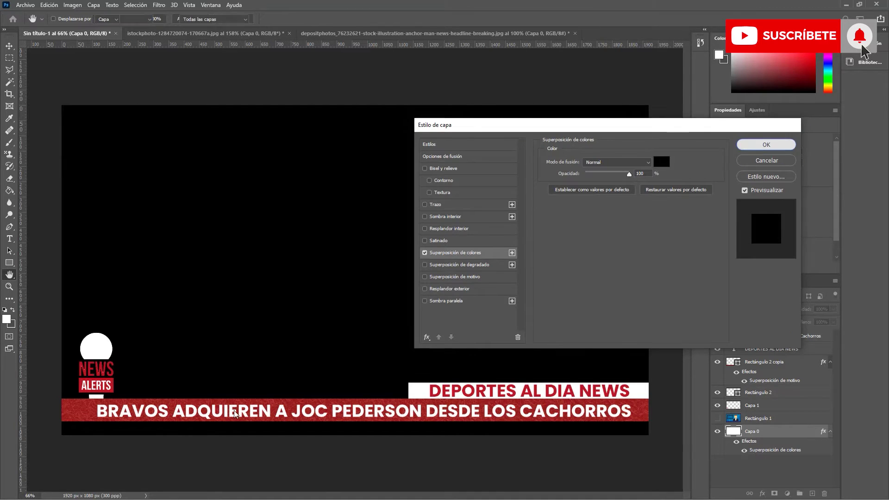
Apply the black Color Overlay to Capa 0 and hide the Capa 1 NEWS ALERTS logo layer
{"action": "left_click", "coordinate": [769, 145]}
{"action": "left_click", "coordinate": [501, 458]}
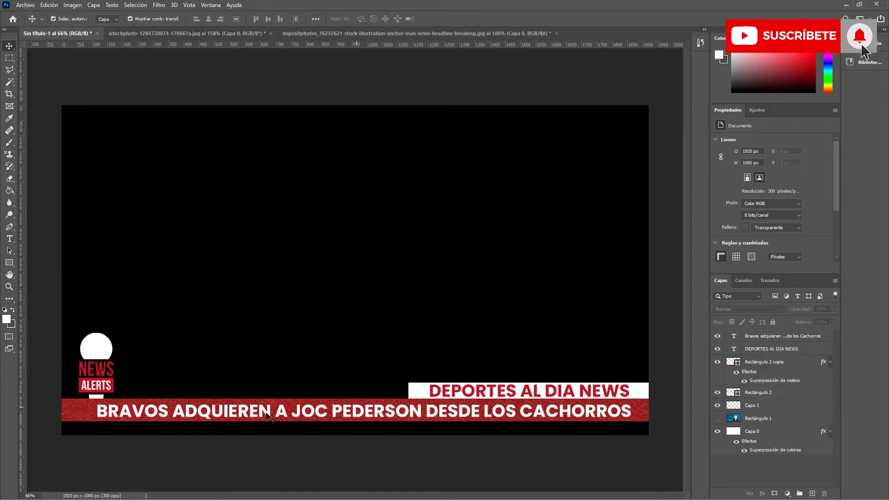
{"action": "left_click", "coordinate": [107, 382]}
{"action": "left_click", "coordinate": [102, 350]}
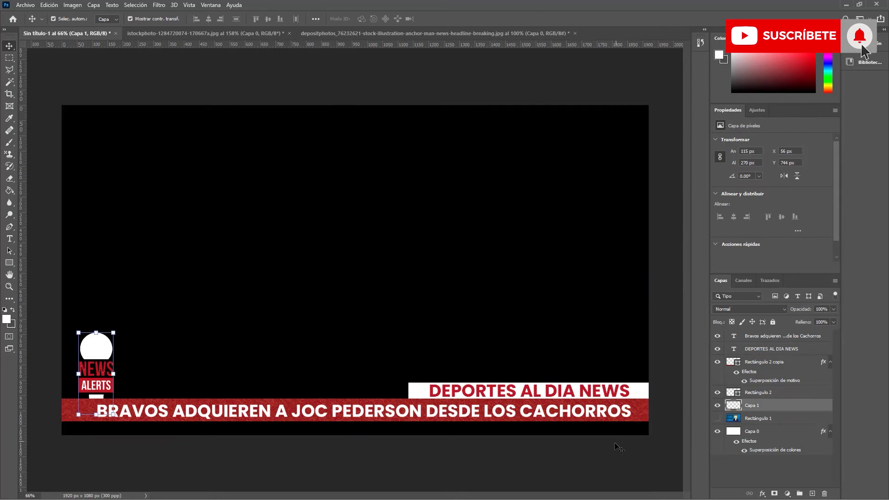
{"action": "left_click", "coordinate": [718, 405]}
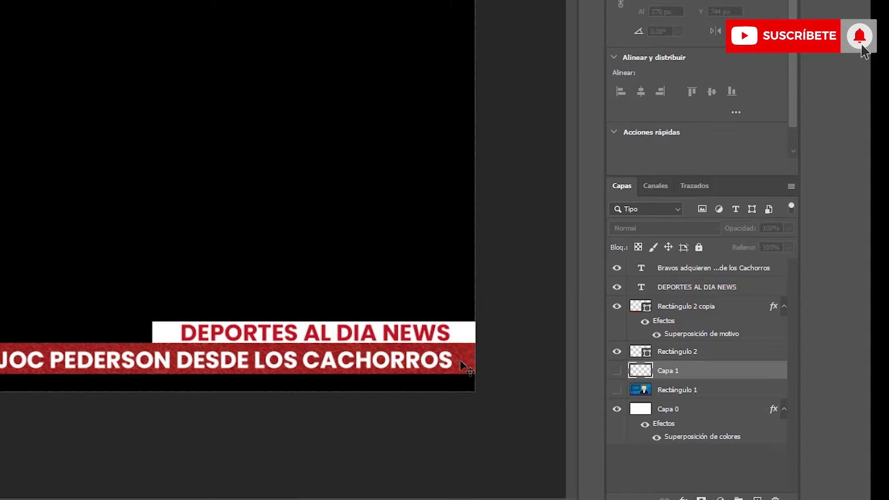
Hide the Rectángulo 2 copia red banner, the headline text layer and the Capa 0 background
{"action": "left_click", "coordinate": [470, 366]}
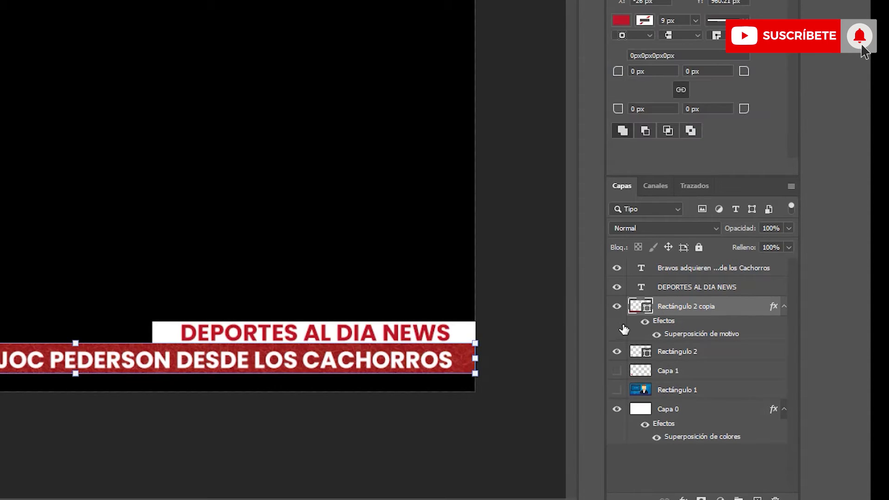
{"action": "left_click", "coordinate": [617, 306]}
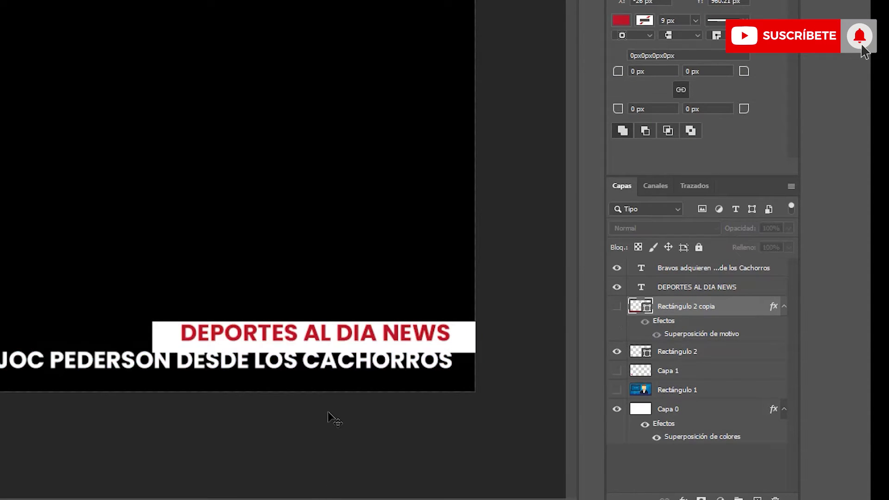
{"action": "left_click", "coordinate": [349, 372]}
{"action": "left_click", "coordinate": [617, 268]}
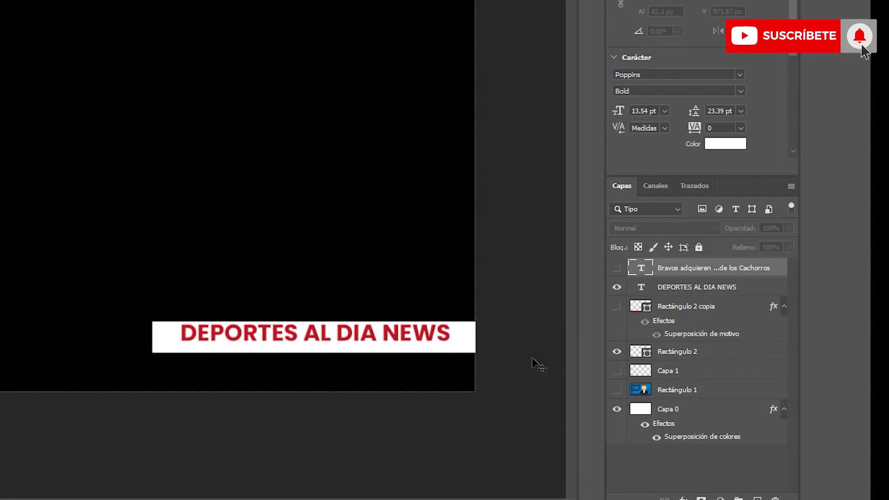
{"action": "left_click", "coordinate": [608, 410]}
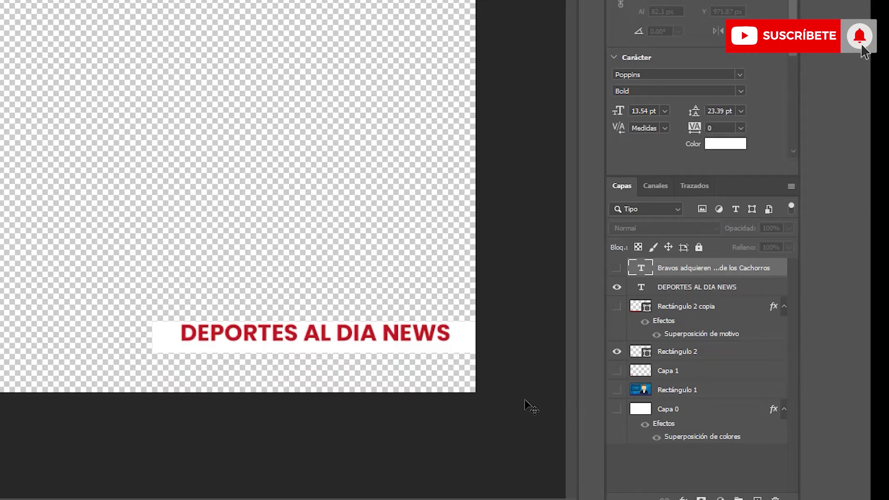
{"action": "left_click", "coordinate": [268, 308]}
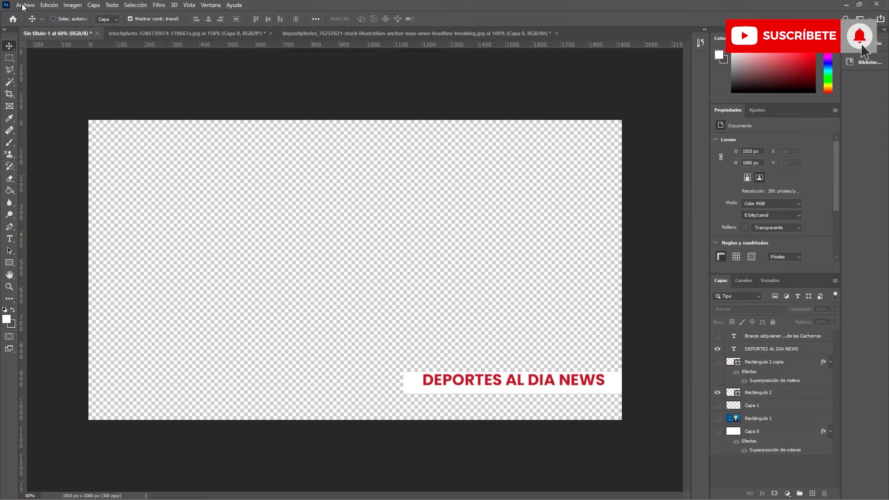
{"action": "left_click", "coordinate": [25, 4]}
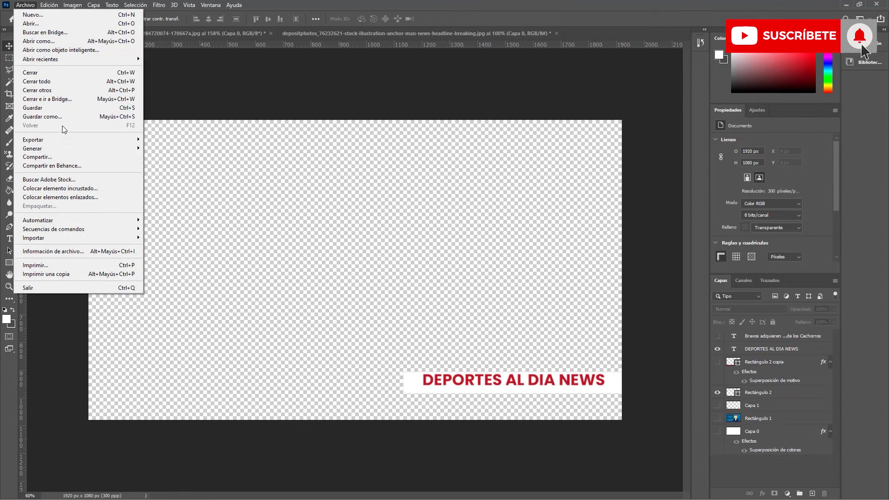
Save the document as TITULAR.psd, accepting the default format options
{"action": "left_click", "coordinate": [42, 116]}
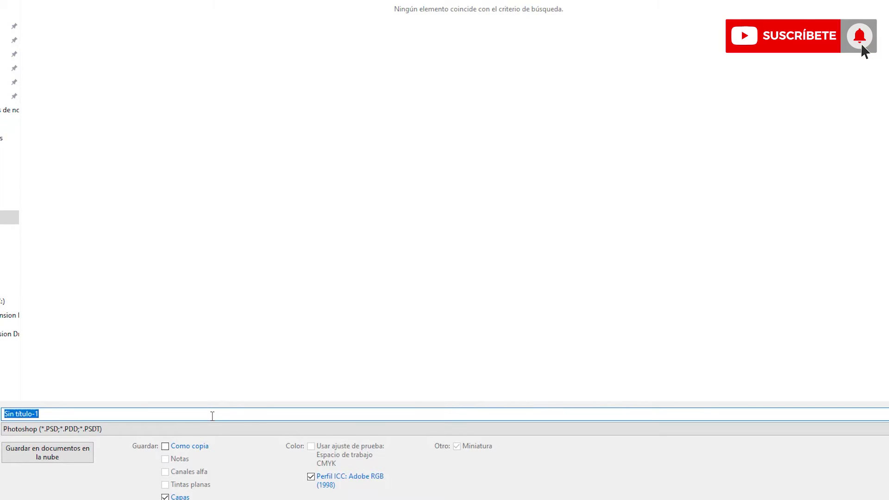
{"action": "type", "text": "TITULAR"}
{"action": "key", "text": "Return"}
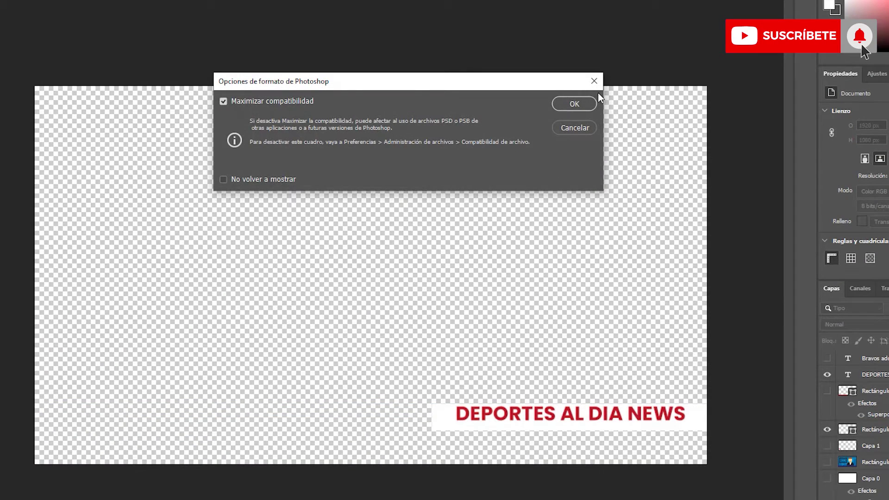
{"action": "left_click", "coordinate": [583, 105]}
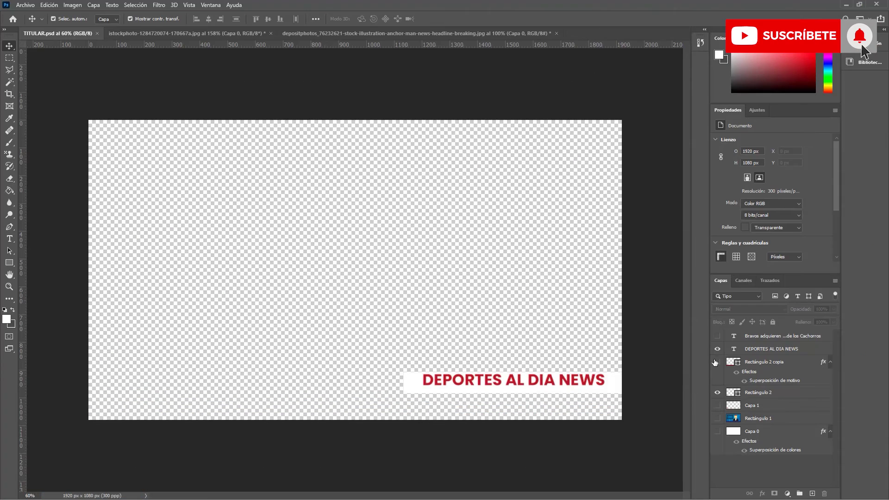
Show only the red banner layer and save a copy as BASE DE NOTICIAS.psd
{"action": "left_click", "coordinate": [716, 351]}
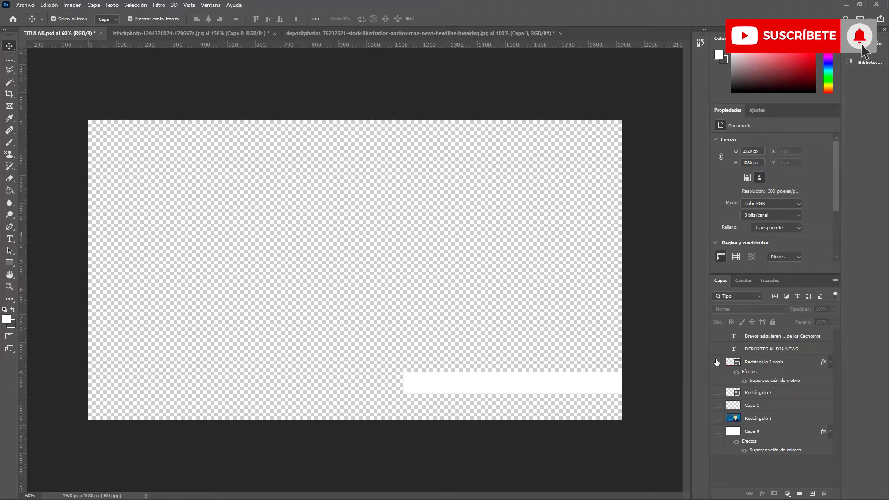
{"action": "left_click", "coordinate": [717, 361]}
{"action": "left_click", "coordinate": [717, 392]}
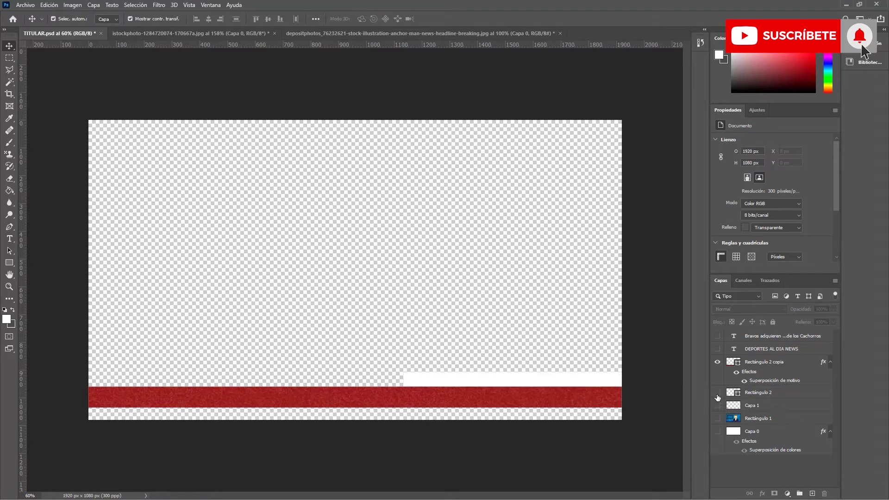
{"action": "left_click", "coordinate": [717, 394]}
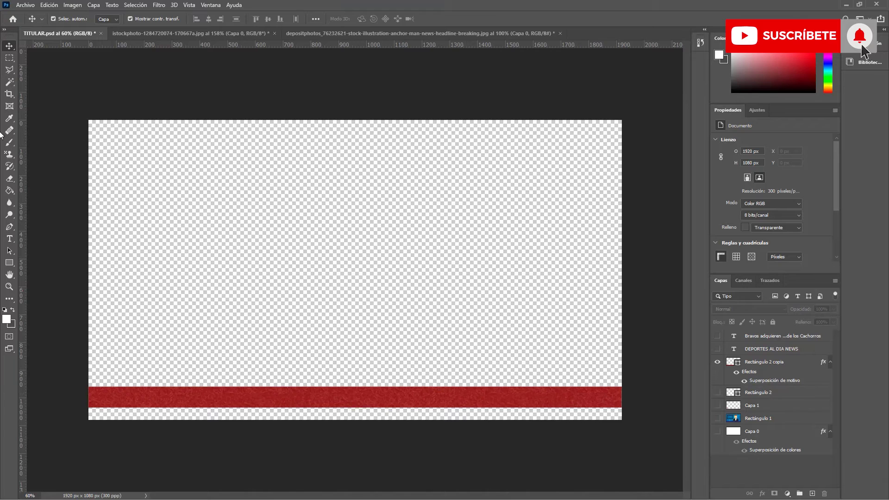
{"action": "left_click", "coordinate": [26, 5]}
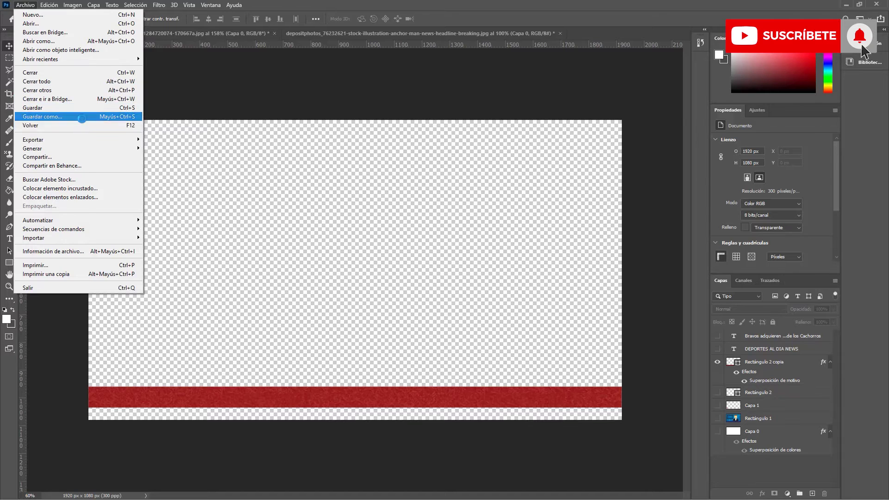
{"action": "left_click", "coordinate": [79, 116]}
{"action": "type", "text": "BASE DE NOTICIAS"}
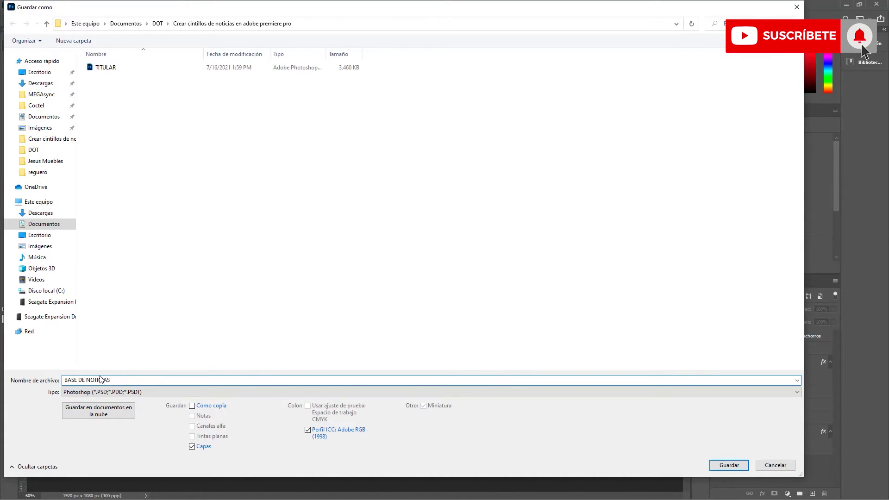
{"action": "key", "text": "Return"}
Show the headline text layer and save this version as noticia.psd
{"action": "left_click", "coordinate": [718, 337]}
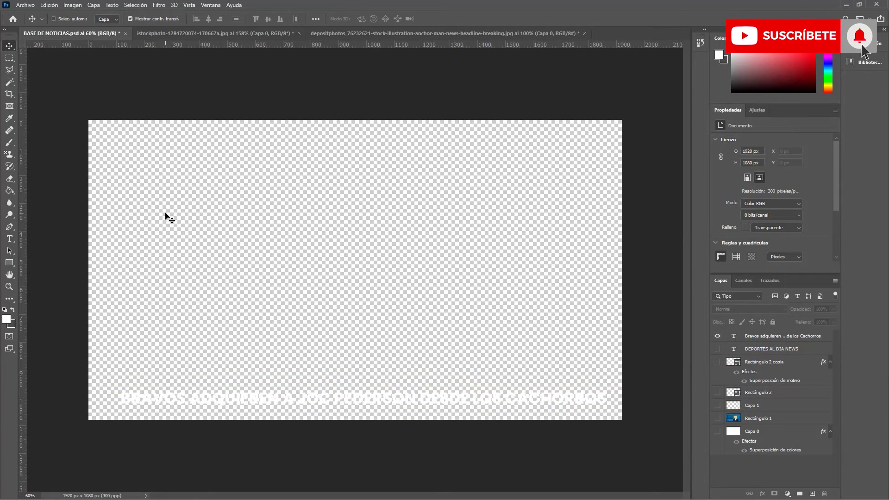
{"action": "left_click", "coordinate": [54, 18]}
{"action": "left_click", "coordinate": [25, 5]}
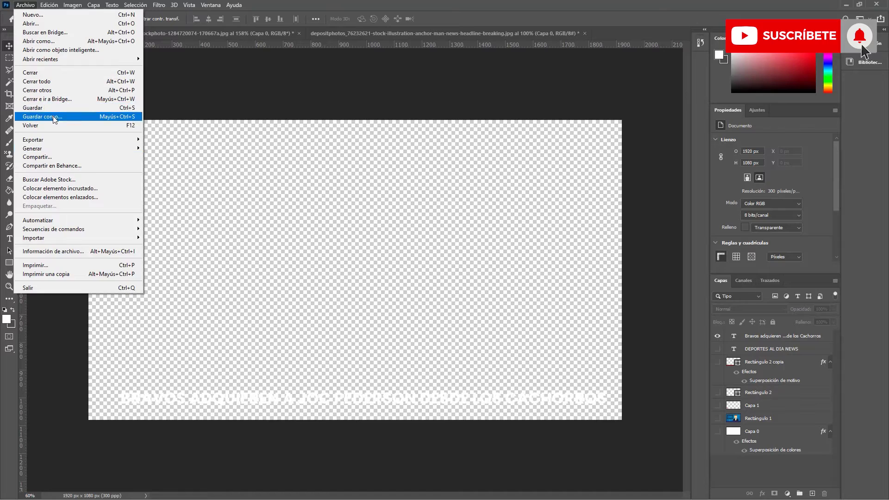
{"action": "left_click", "coordinate": [79, 116]}
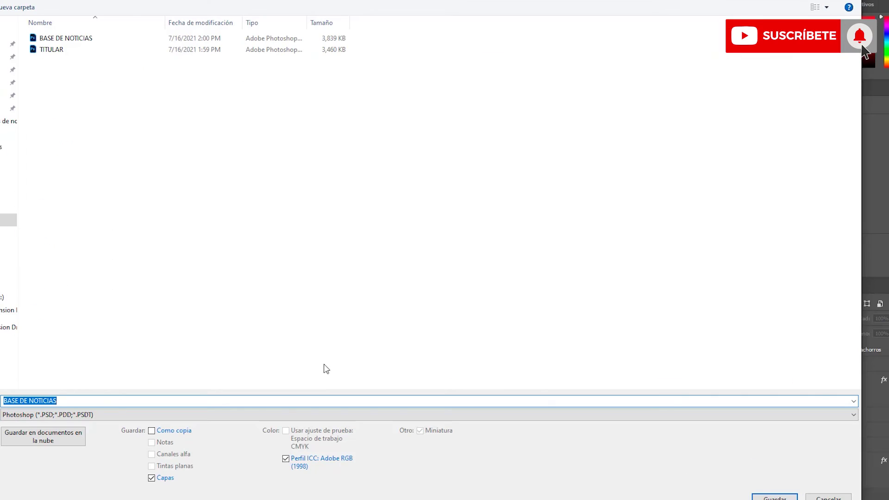
{"action": "type", "text": "noticia"}
{"action": "key", "text": "Return"}
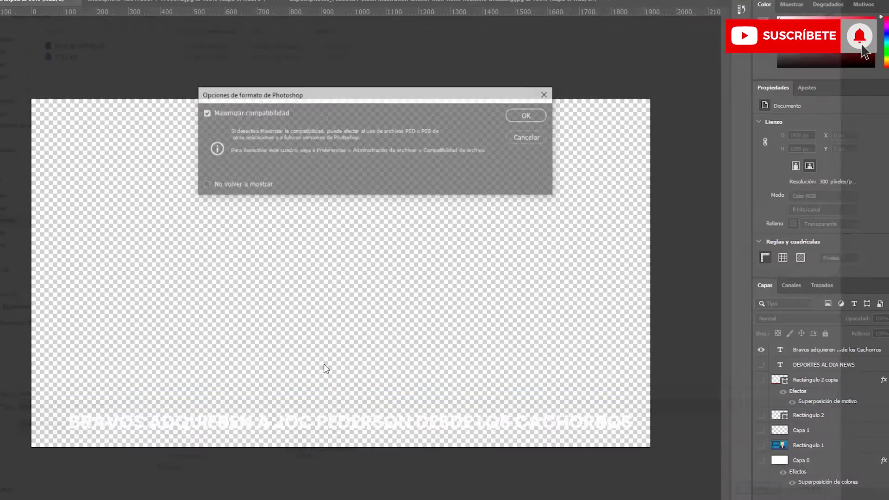
{"action": "key", "text": "Return"}
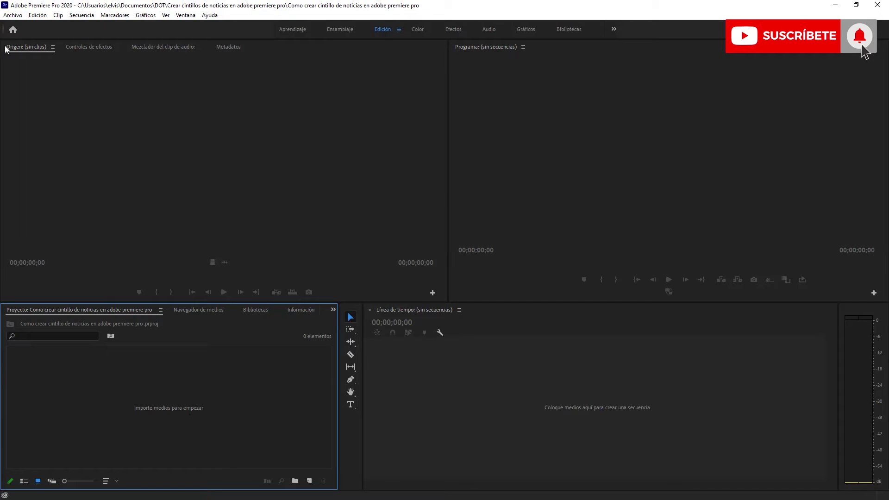
Import the noticia, BASE DE NOTICIAS, TITULAR and FONDO DE NOTICIA HOMBRE files as layered PSDs
{"action": "right_click", "coordinate": [169, 408]}
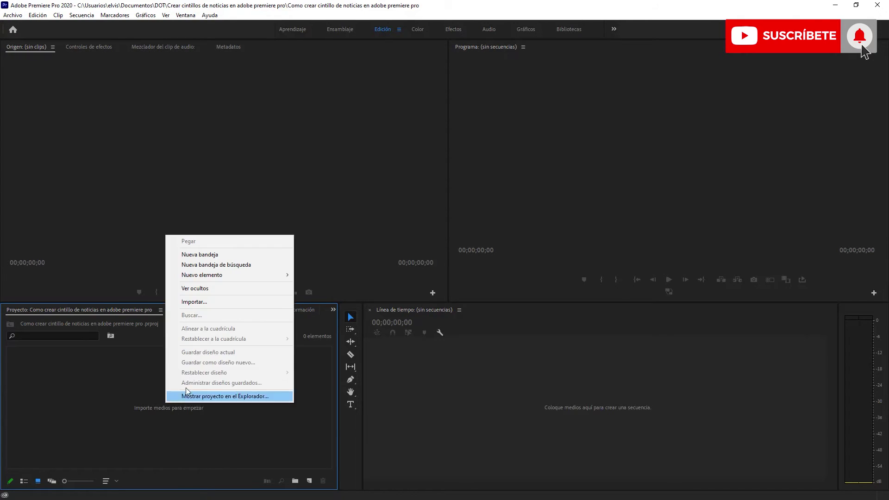
{"action": "left_click", "coordinate": [199, 302]}
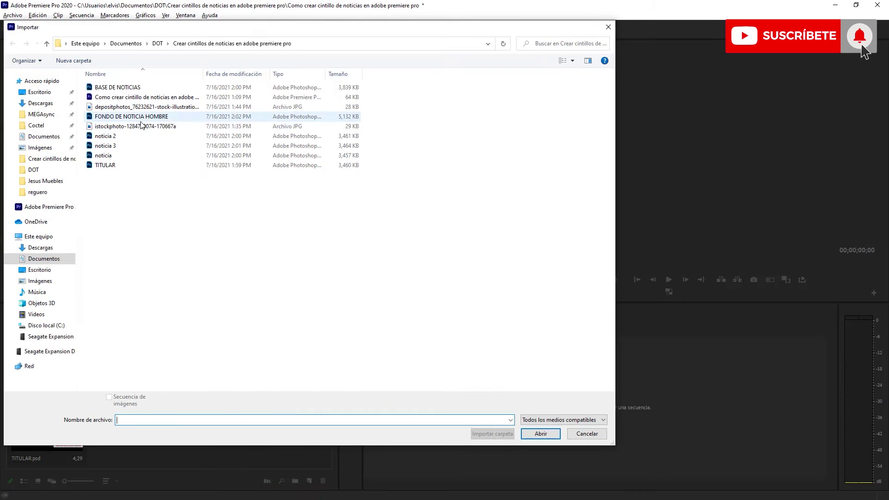
{"action": "left_click", "coordinate": [141, 120]}
{"action": "left_click", "coordinate": [532, 426]}
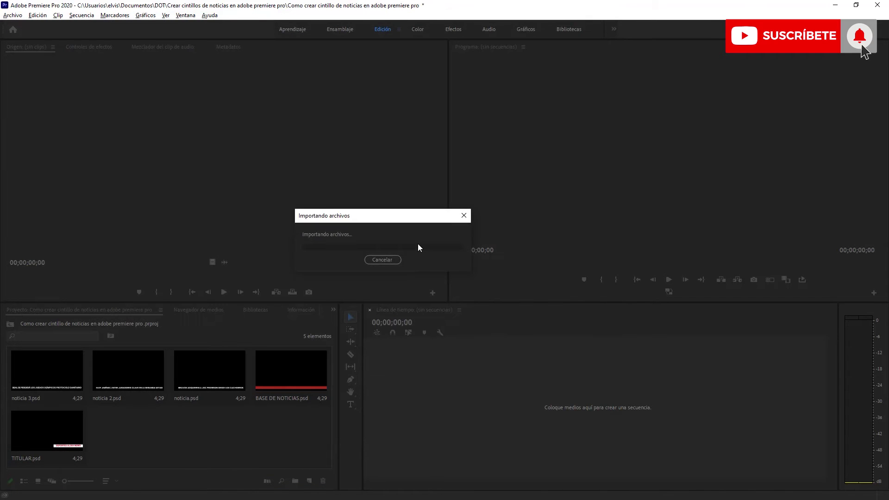
{"action": "left_click", "coordinate": [573, 201]}
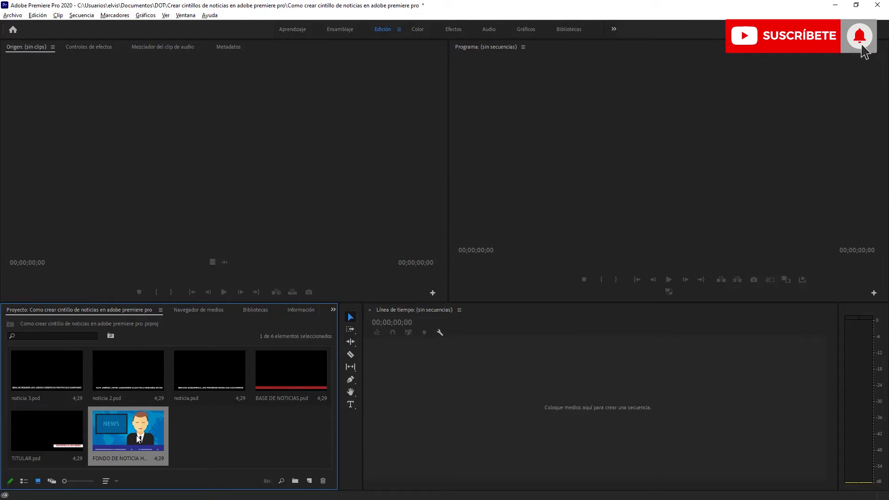
{"action": "left_click", "coordinate": [217, 442]}
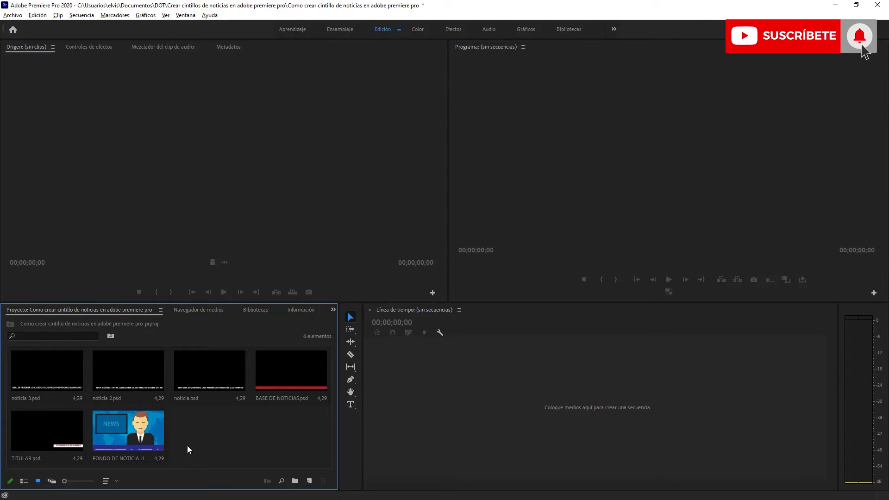
Create a sequence from FONDO DE NOTICIA HOMBRE and place TITULAR.psd on V2 at the start
{"action": "right_click", "coordinate": [134, 430]}
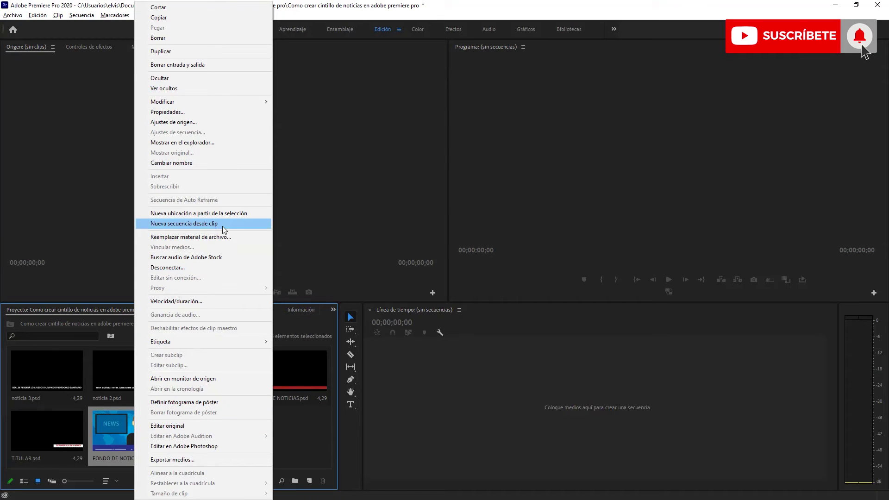
{"action": "left_click", "coordinate": [223, 224]}
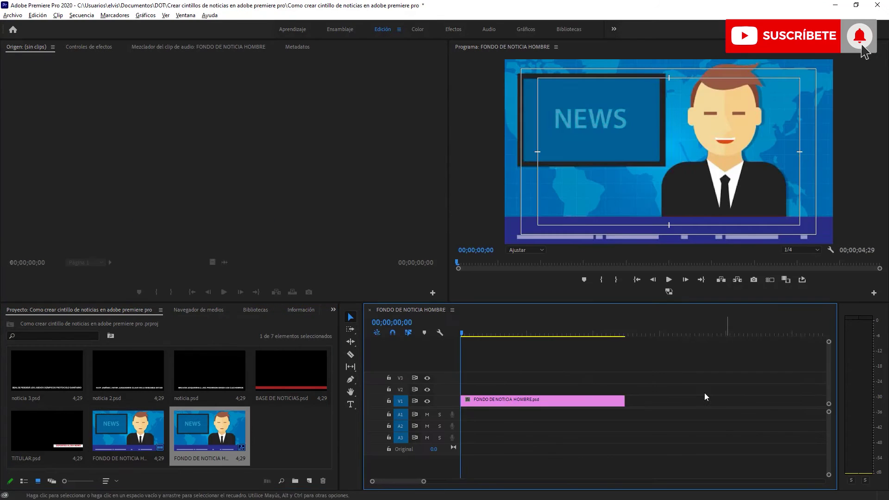
{"action": "left_click", "coordinate": [297, 425]}
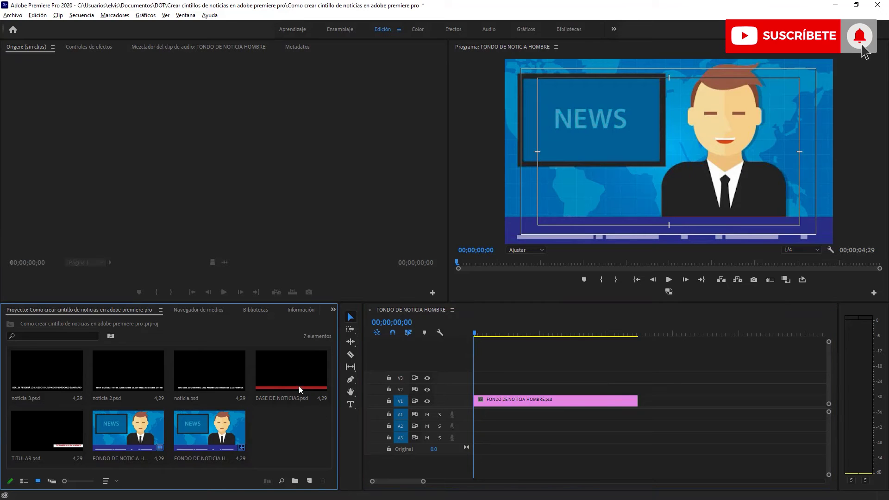
{"action": "left_click", "coordinate": [49, 456]}
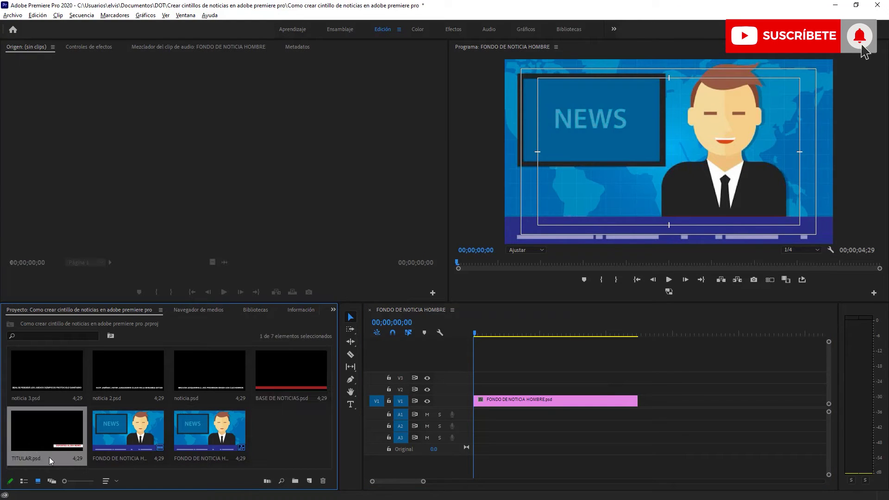
{"action": "left_click_drag", "start_coordinate": [49, 457], "coordinate": [481, 377]}
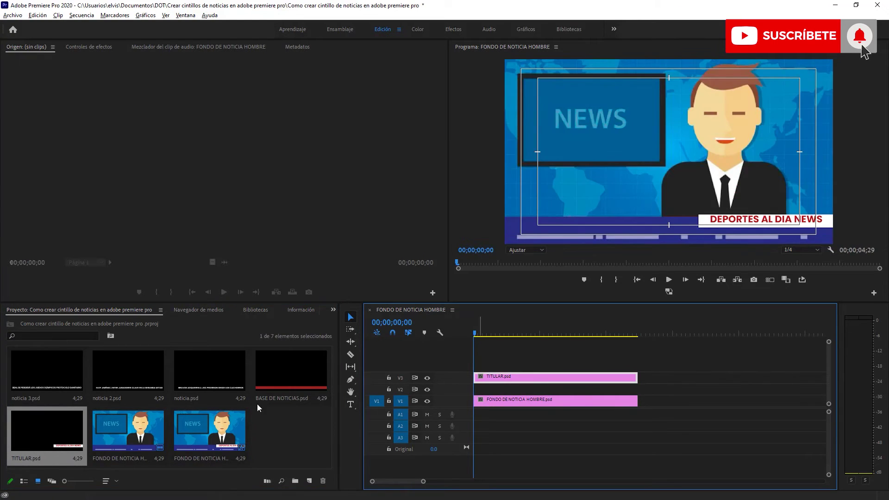
Add BASE DE NOTICIAS.psd on V3 above the title and toggle its visibility to compare
{"action": "left_click_drag", "start_coordinate": [290, 370], "coordinate": [461, 392]}
{"action": "mouse_move", "coordinate": [542, 387]}
{"action": "left_mouse_down"}
{"action": "mouse_move", "coordinate": [539, 368]}
{"action": "mouse_move", "coordinate": [500, 394]}
{"action": "left_mouse_up"}
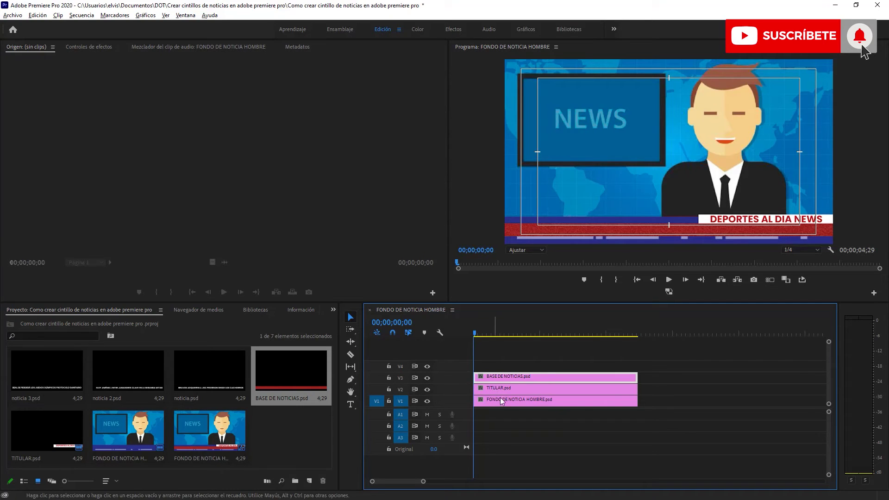
{"action": "left_click", "coordinate": [427, 378]}
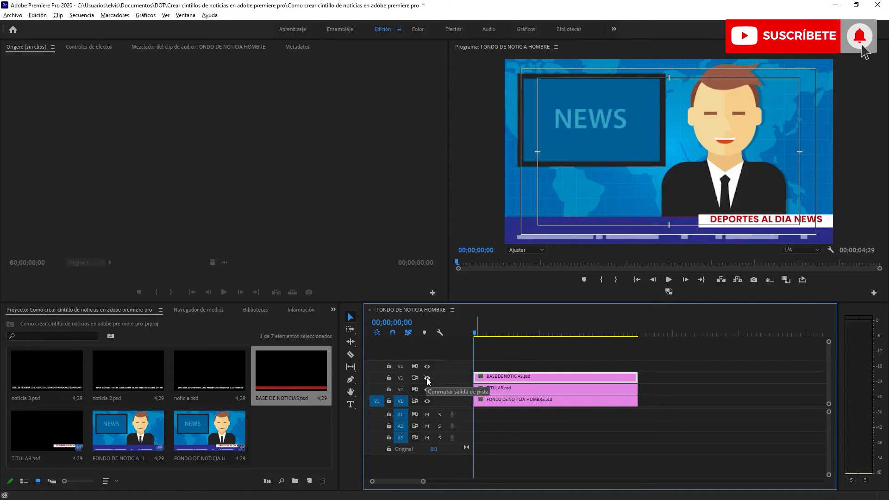
{"action": "left_click", "coordinate": [428, 378]}
{"action": "left_click", "coordinate": [427, 379]}
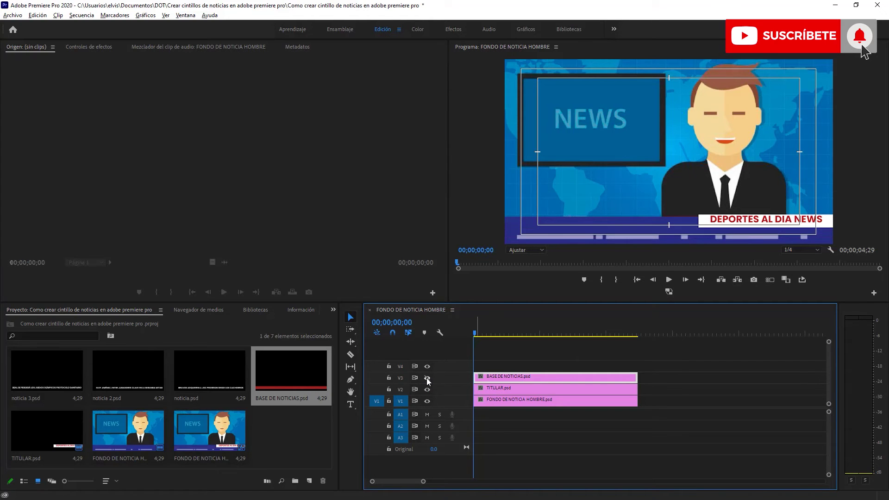
{"action": "left_click", "coordinate": [427, 379]}
Turn off the Márgenes seguros guides in the Program monitor
{"action": "right_click", "coordinate": [651, 187]}
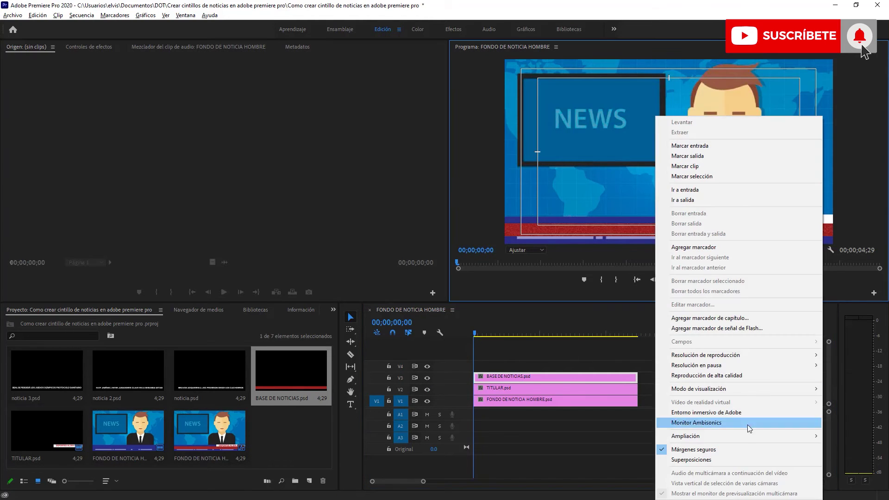
{"action": "left_click", "coordinate": [694, 449]}
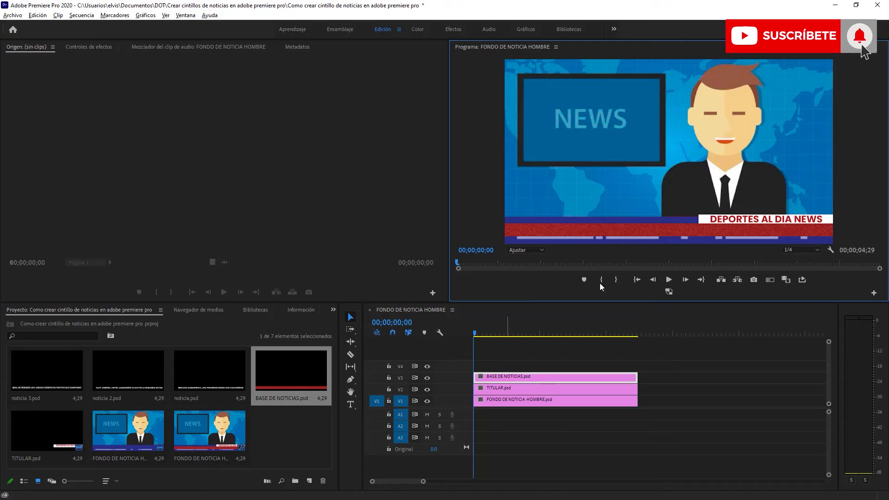
{"action": "left_click", "coordinate": [577, 352]}
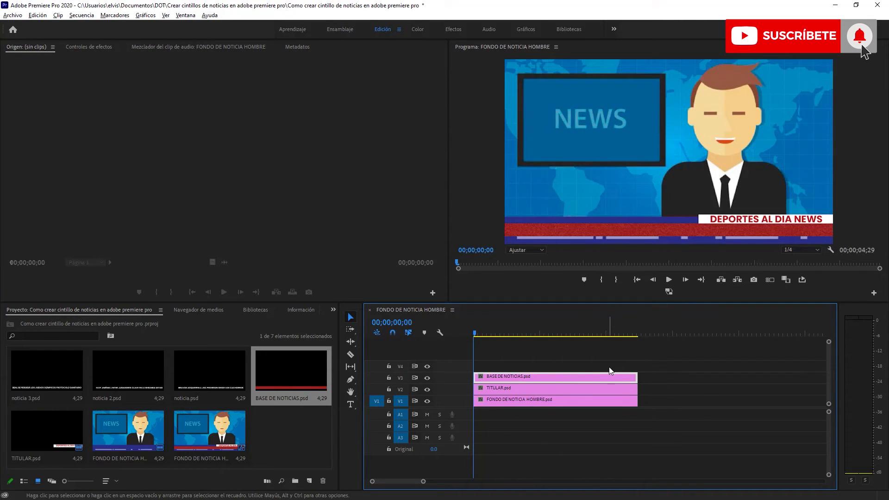
Place noticia.psd on V4 and trim the overlay clips' heads by 3 frames
{"action": "left_click", "coordinate": [178, 377]}
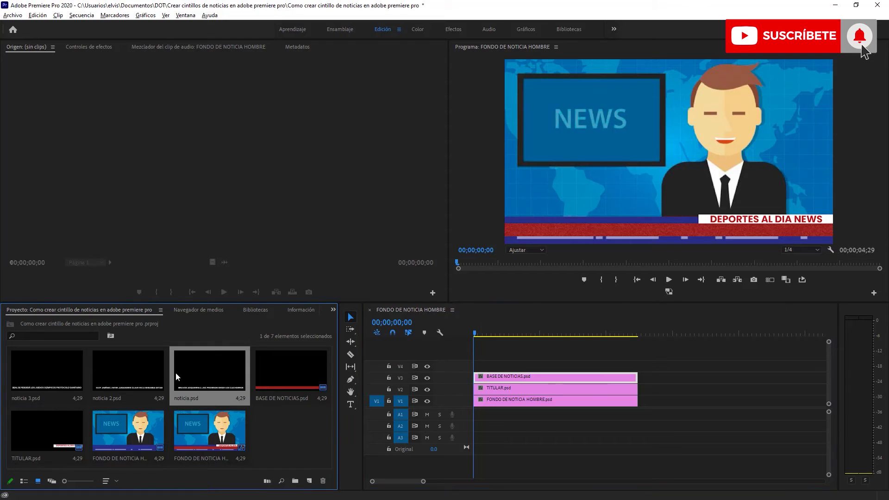
{"action": "left_click", "coordinate": [64, 370]}
{"action": "left_click", "coordinate": [138, 372]}
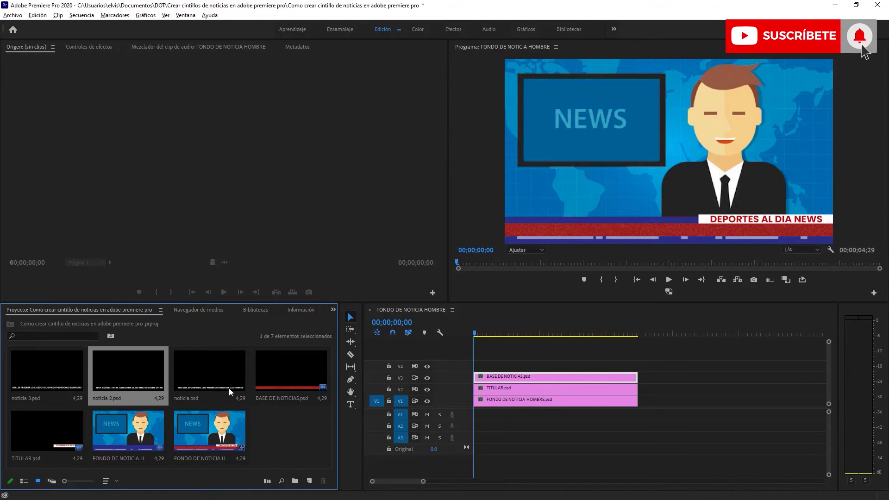
{"action": "left_click_drag", "start_coordinate": [233, 360], "coordinate": [473, 369]}
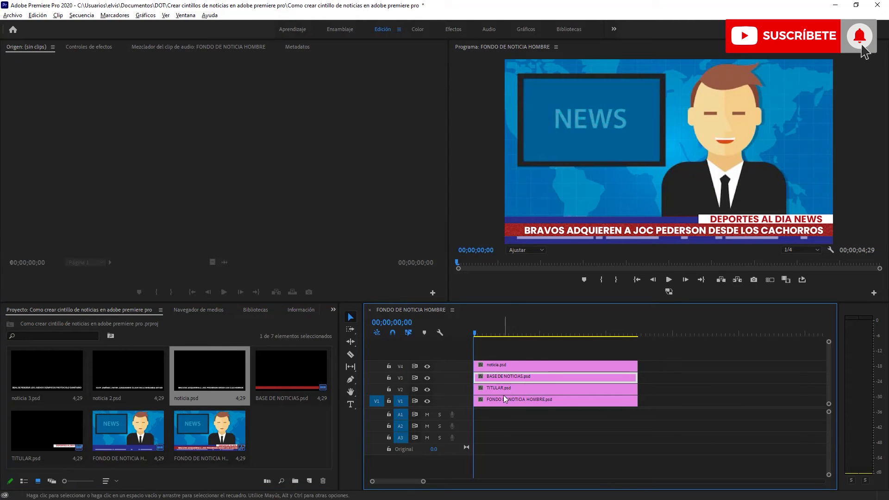
{"action": "key", "text": "equal"}
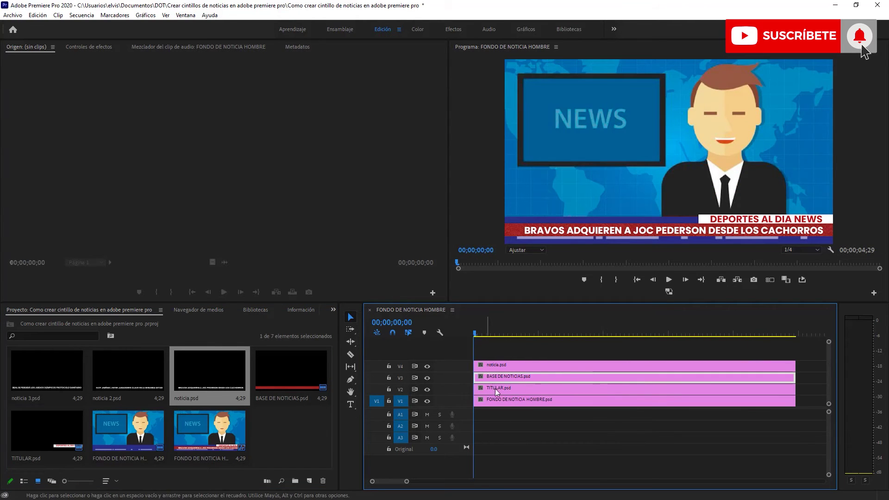
{"action": "left_click_drag", "start_coordinate": [474, 365], "coordinate": [481, 365]}
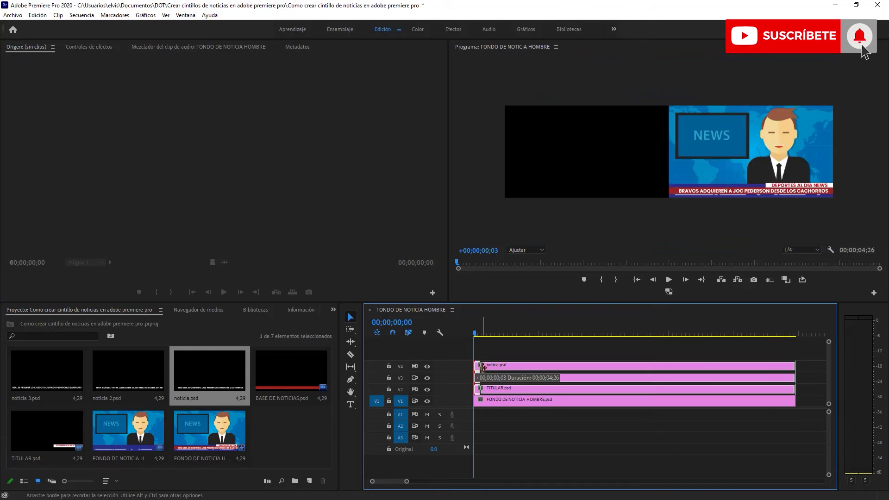
Apply a FilmImpact.net TP1 Impact transition to the start of the TITULAR clip
{"action": "left_click", "coordinate": [296, 310]}
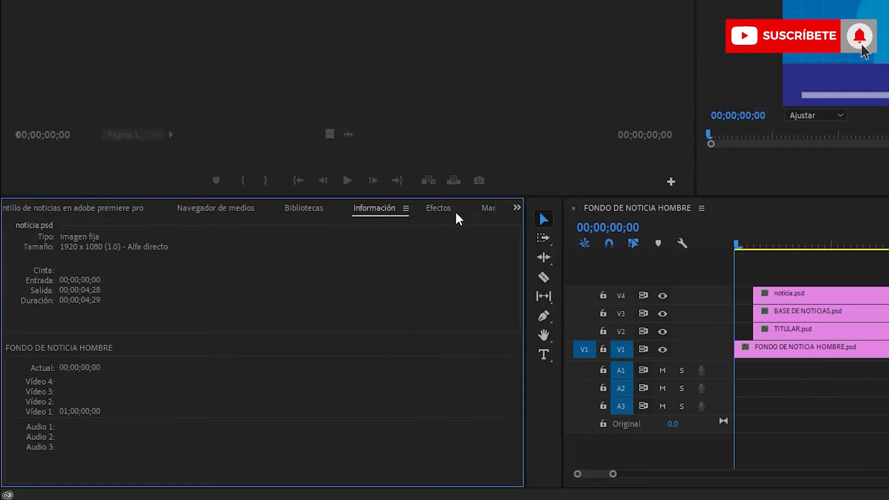
{"action": "left_click", "coordinate": [448, 213]}
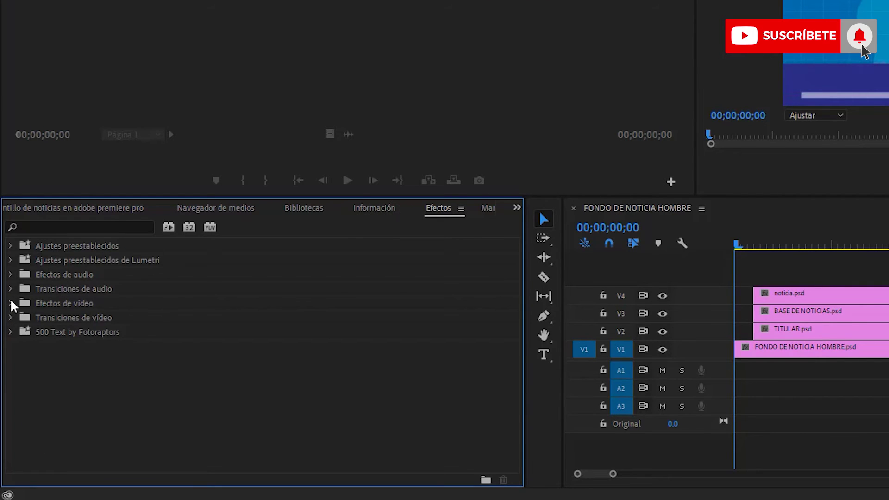
{"action": "left_click", "coordinate": [12, 319]}
{"action": "scroll", "coordinate": [40, 392], "scroll_direction": "down", "scroll_amount": 2}
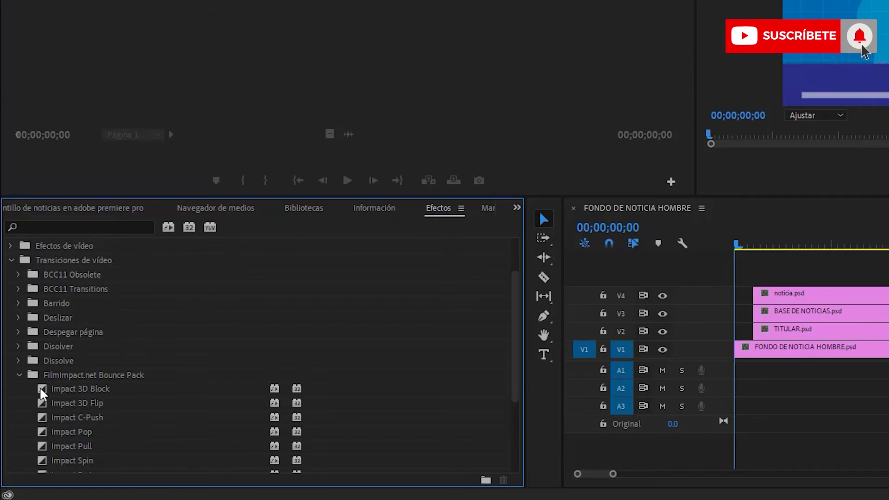
{"action": "scroll", "coordinate": [41, 392], "scroll_direction": "down", "scroll_amount": 2}
{"action": "left_click", "coordinate": [76, 394]}
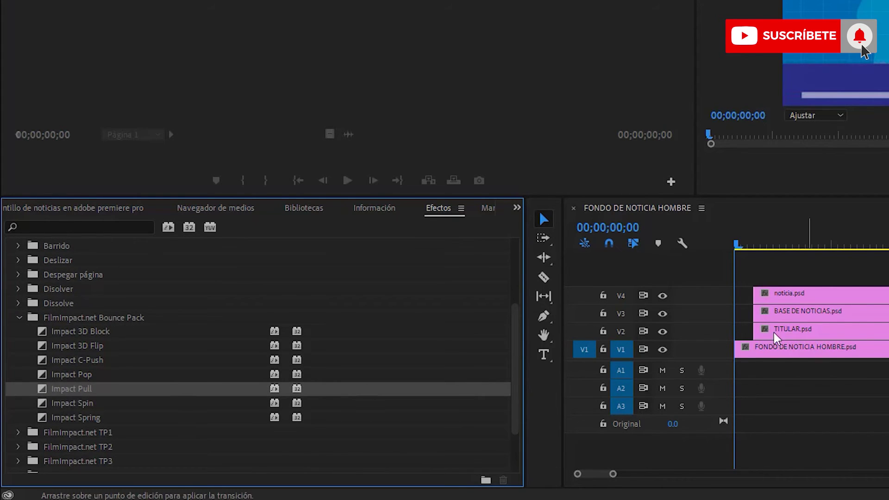
{"action": "left_click_drag", "start_coordinate": [67, 393], "coordinate": [769, 330]}
{"action": "left_click_drag", "start_coordinate": [299, 497], "coordinate": [305, 498]}
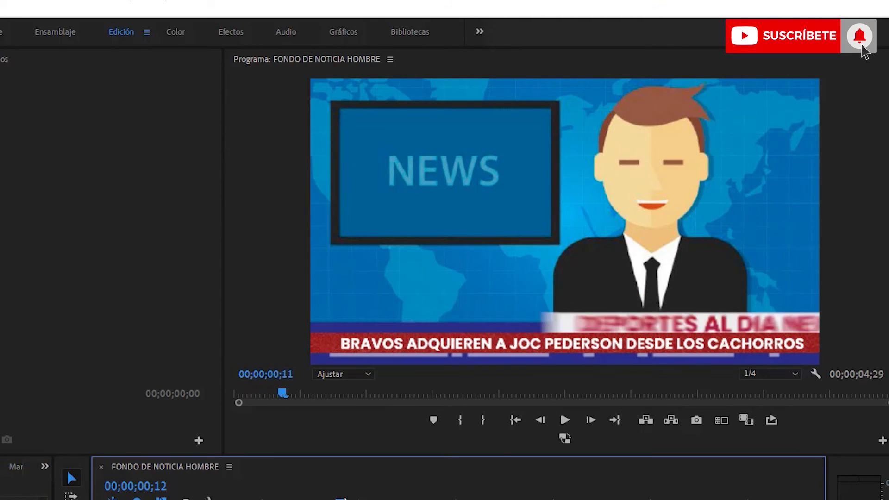
Add Impact Push to the BASE DE NOTICIAS start, shift the upper clips later, and preview
{"action": "left_click", "coordinate": [26, 482]}
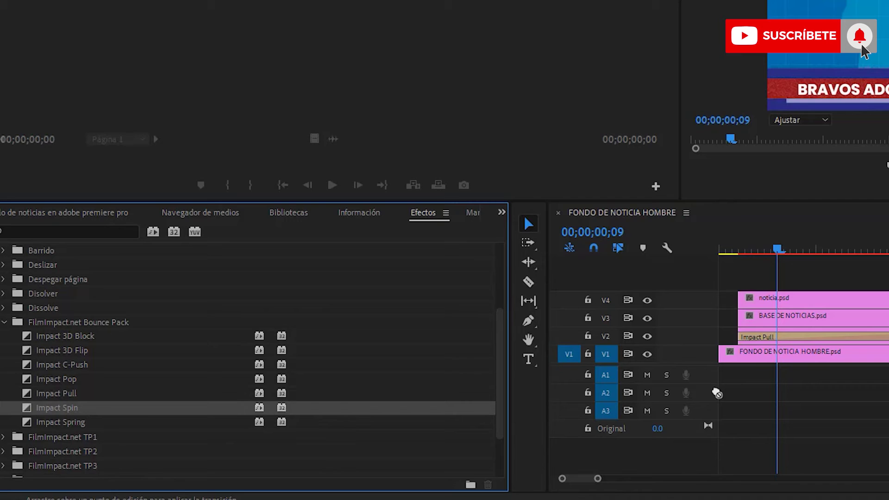
{"action": "left_click_drag", "start_coordinate": [119, 409], "coordinate": [766, 337]}
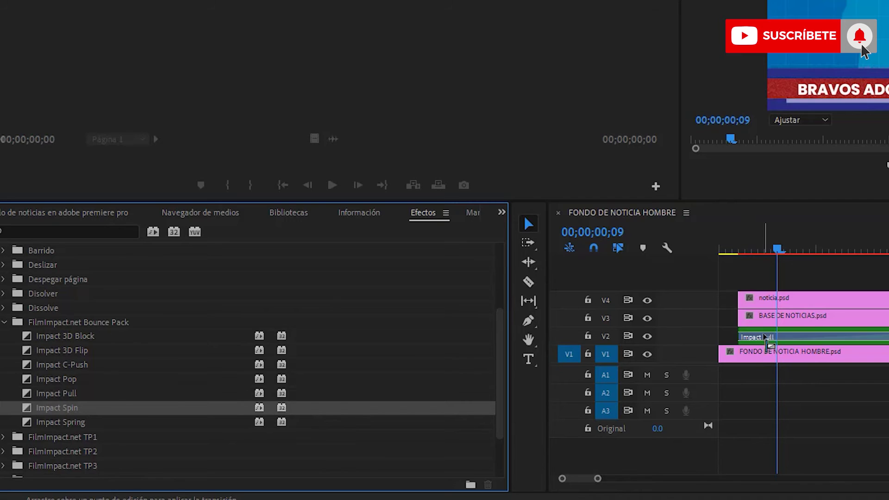
{"action": "left_click", "coordinate": [748, 273]}
{"action": "key", "text": "Right"}
{"action": "key", "text": "Right"}
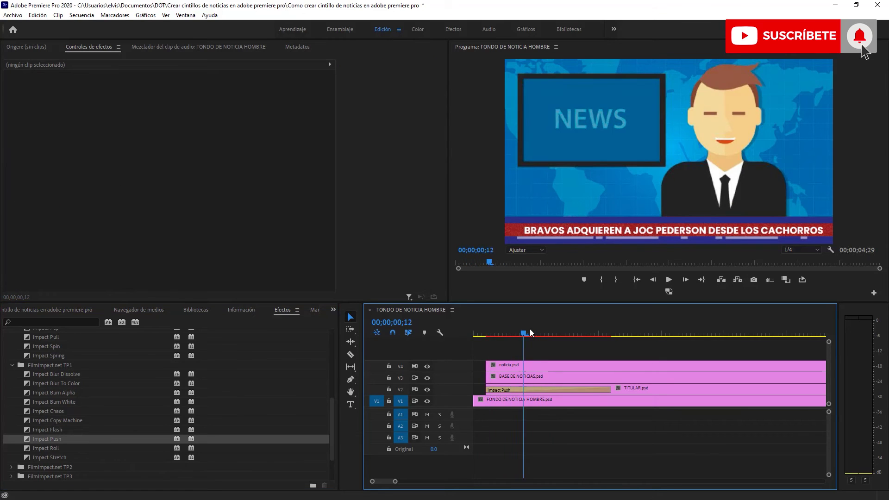
{"action": "mouse_move", "coordinate": [531, 333]}
{"action": "left_mouse_down"}
{"action": "mouse_move", "coordinate": [480, 327]}
{"action": "mouse_move", "coordinate": [607, 342]}
{"action": "mouse_move", "coordinate": [472, 333]}
{"action": "mouse_move", "coordinate": [497, 371]}
{"action": "mouse_move", "coordinate": [529, 370]}
{"action": "left_mouse_up"}
{"action": "key", "text": "minus"}
{"action": "key", "text": "space"}
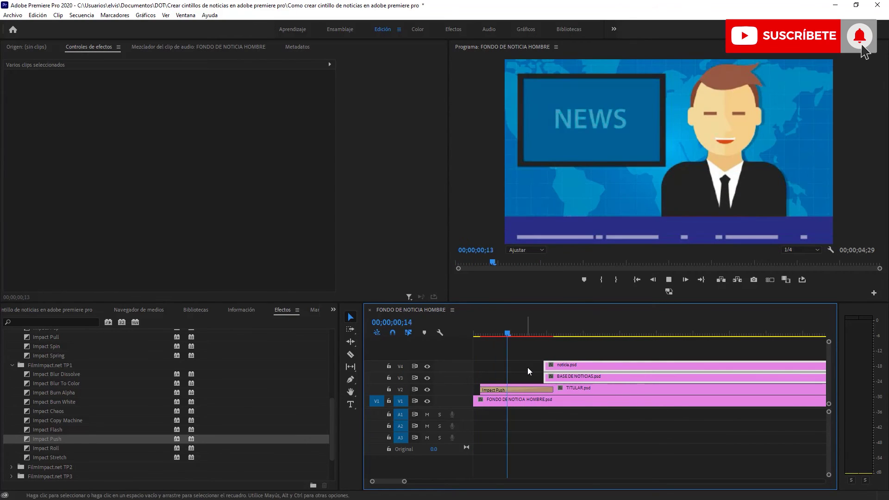
{"action": "key", "text": "space"}
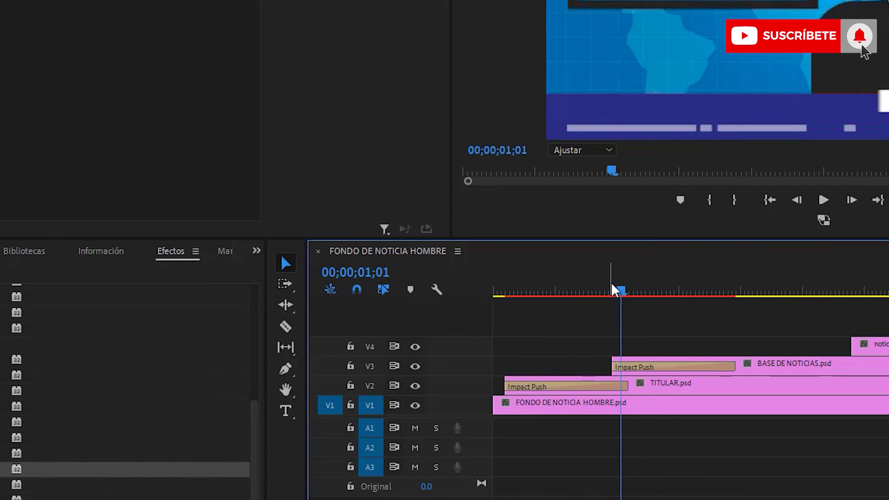
Set the band's Impact Push Direction to Right in Effect Controls
{"action": "left_click_drag", "start_coordinate": [621, 291], "coordinate": [683, 291]}
{"action": "left_click", "coordinate": [653, 367]}
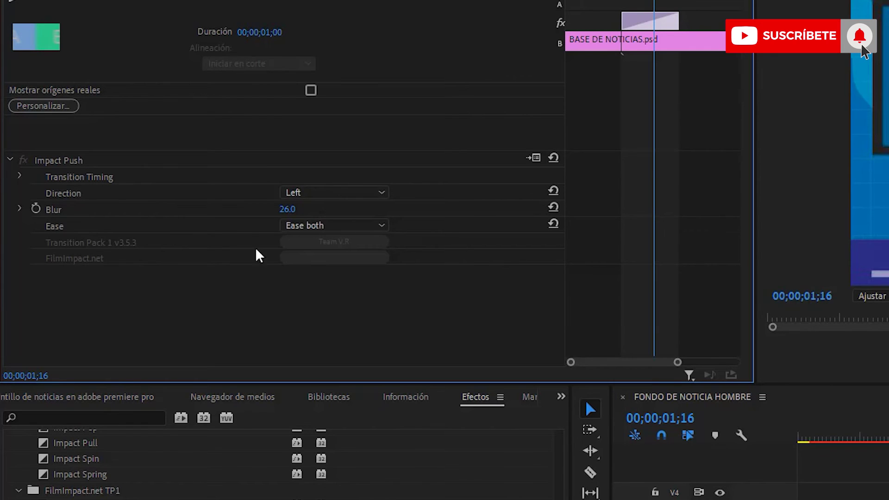
{"action": "left_click", "coordinate": [327, 193]}
{"action": "left_click", "coordinate": [198, 227]}
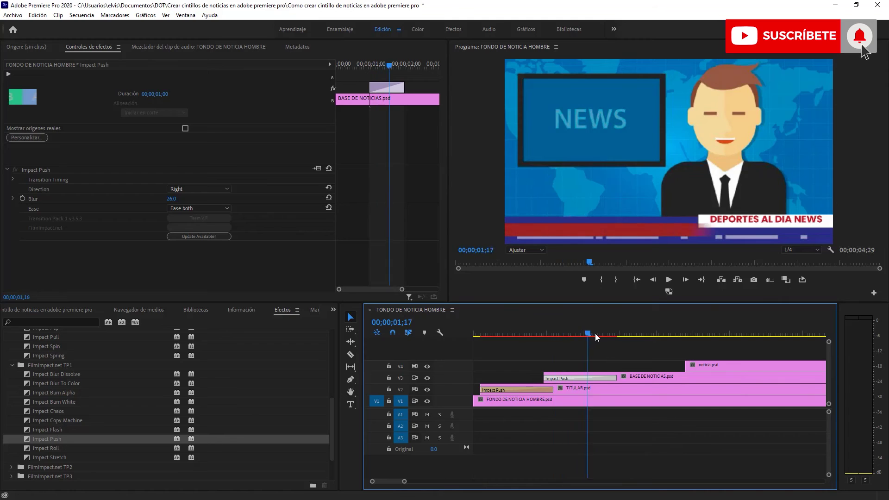
Start the BASE DE NOTICIAS band slightly earlier and play the sequence to check
{"action": "left_click_drag", "start_coordinate": [607, 378], "coordinate": [579, 368]}
{"action": "left_click", "coordinate": [477, 334]}
{"action": "key", "text": "space"}
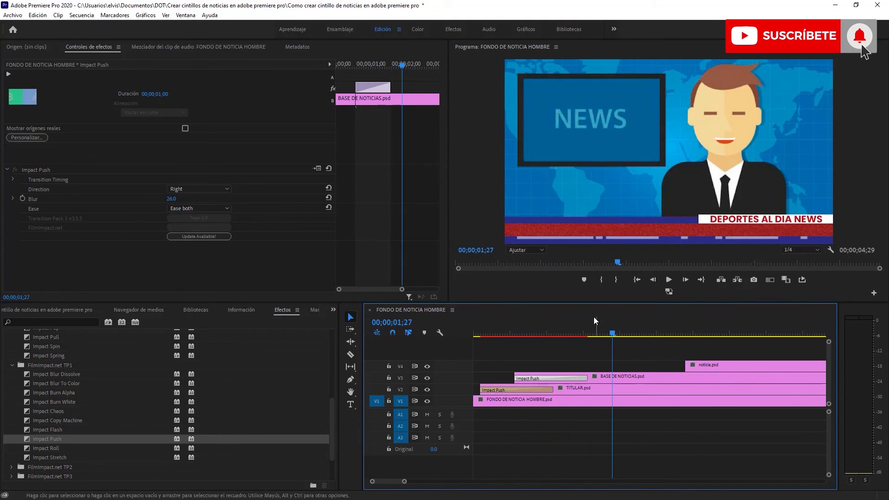
{"action": "key", "text": "space"}
{"action": "key", "text": "Home"}
{"action": "key", "text": "minus"}
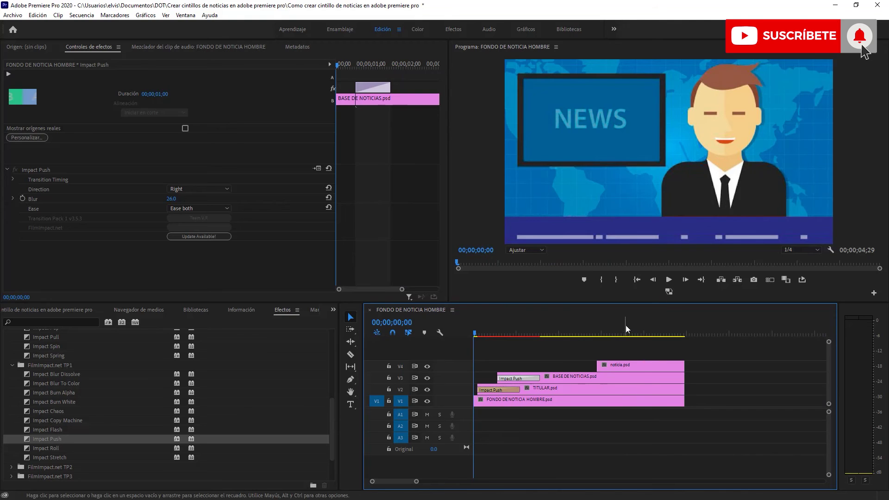
Move noticia.psd later on V4 and add Impact Push at its start
{"action": "left_click", "coordinate": [623, 334]}
{"action": "left_click_drag", "start_coordinate": [608, 369], "coordinate": [530, 369]}
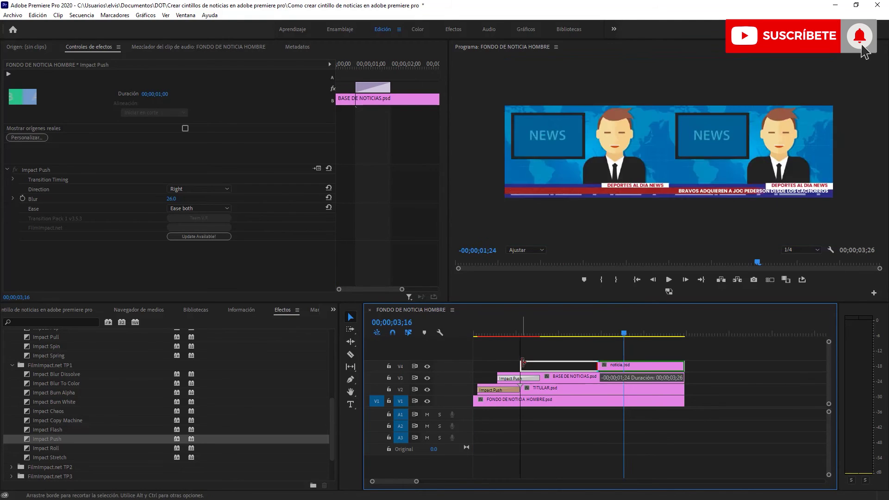
{"action": "left_click", "coordinate": [527, 334]}
{"action": "key", "text": "Home"}
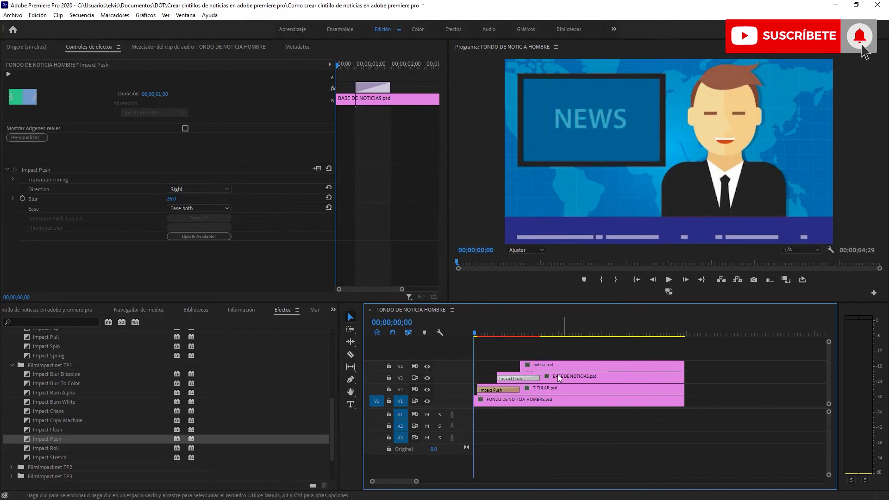
{"action": "left_click", "coordinate": [544, 367]}
{"action": "left_click_drag", "start_coordinate": [94, 440], "coordinate": [540, 368]}
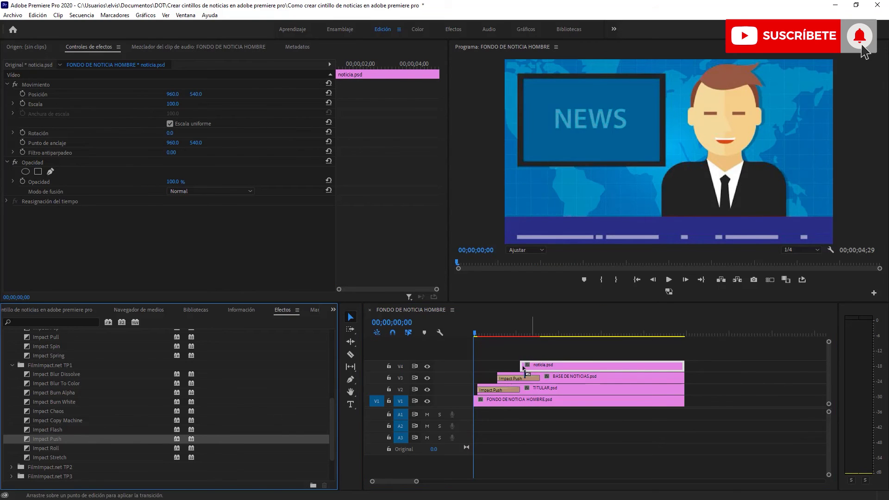
{"action": "key", "text": "space"}
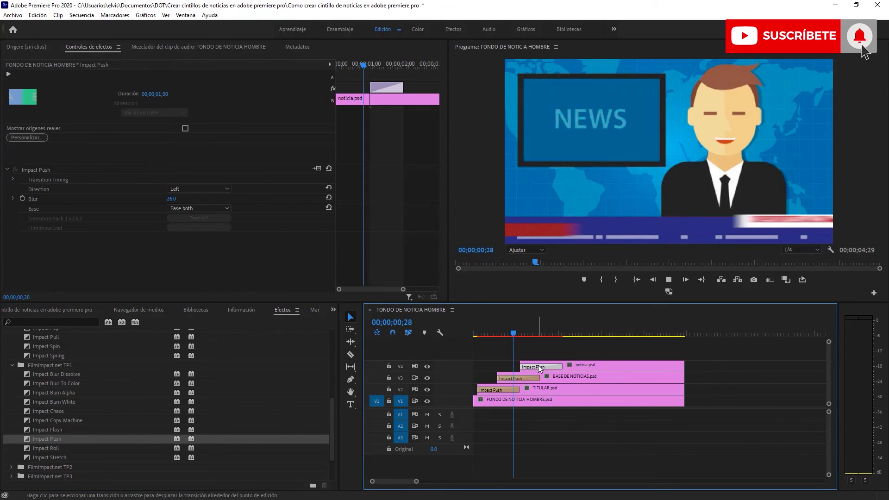
Shorten the V4 Impact Push transition to 13 frames and replay the sequence
{"action": "left_click", "coordinate": [516, 334]}
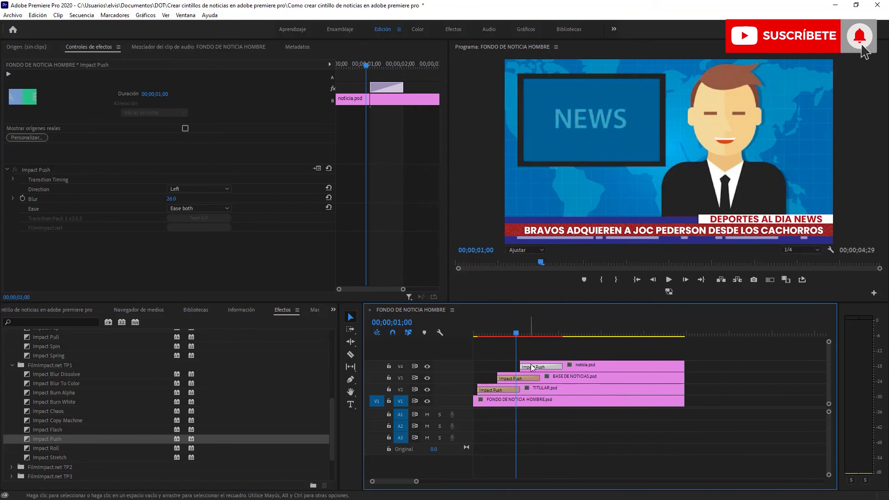
{"action": "left_click_drag", "start_coordinate": [555, 368], "coordinate": [538, 368]}
{"action": "key", "text": "space"}
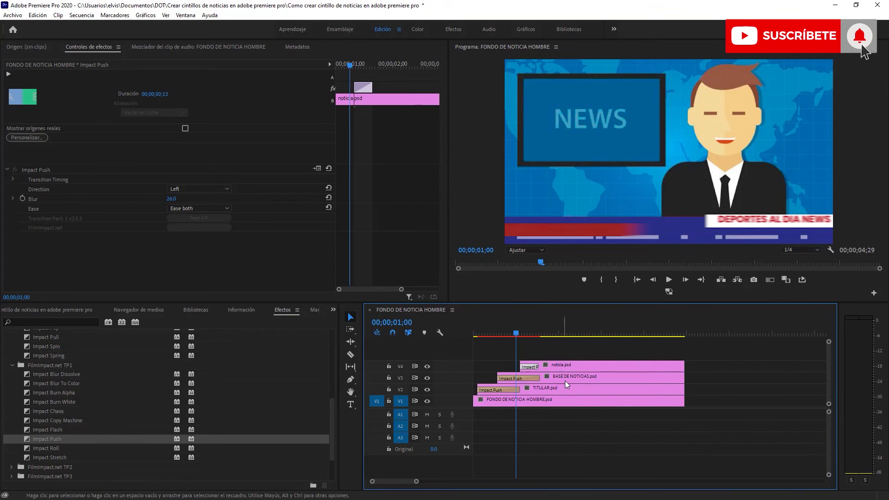
{"action": "key", "text": "Home"}
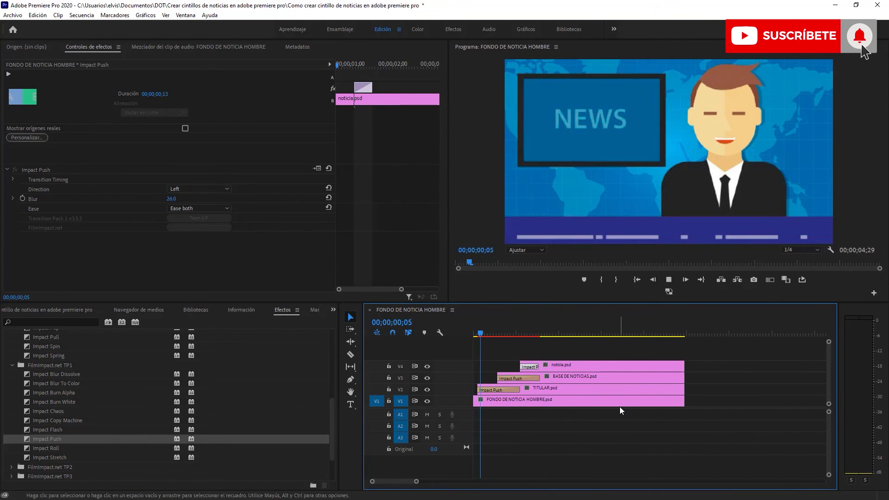
{"action": "key", "text": "minus"}
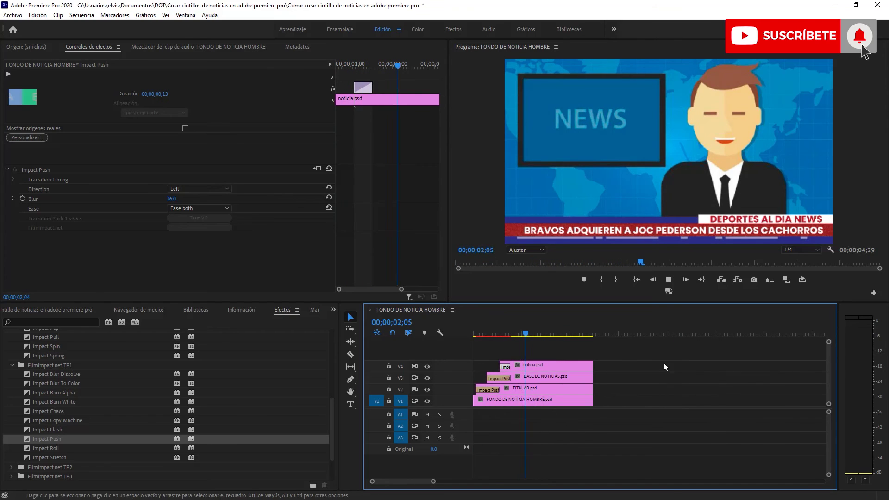
Trim noticia.psd's end on V4 so it finishes before the background and banner layers, then replay from the start
{"action": "left_click", "coordinate": [609, 365]}
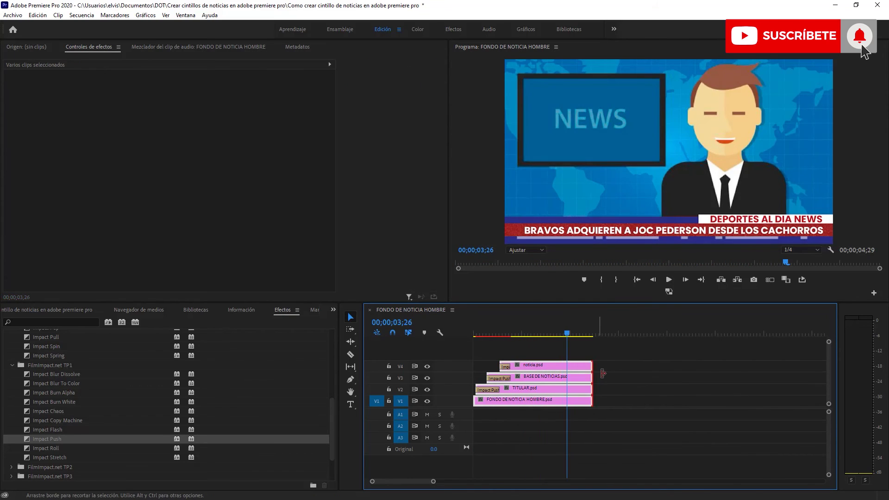
{"action": "key", "text": "equal"}
{"action": "key", "text": "space"}
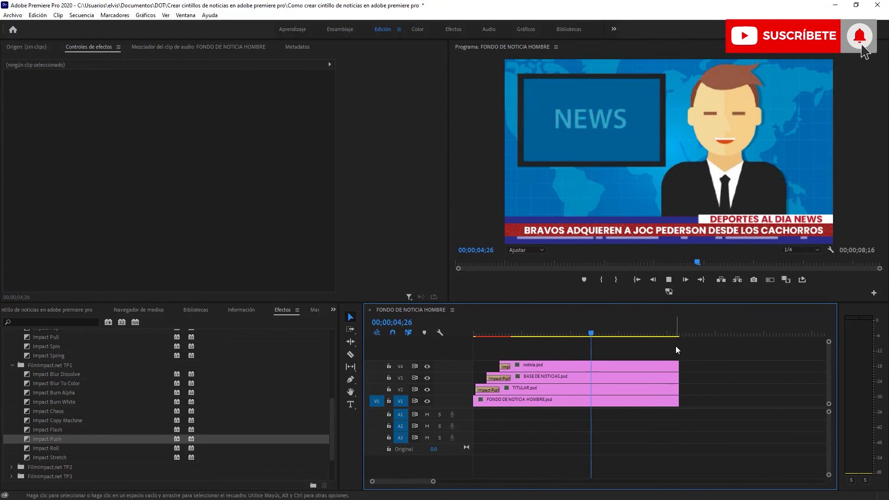
{"action": "left_click_drag", "start_coordinate": [688, 369], "coordinate": [678, 365]}
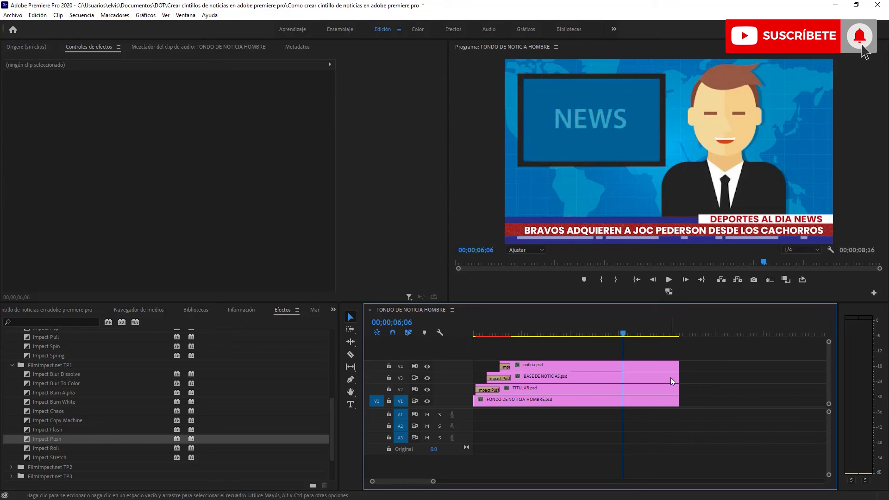
{"action": "left_click_drag", "start_coordinate": [673, 381], "coordinate": [679, 385]}
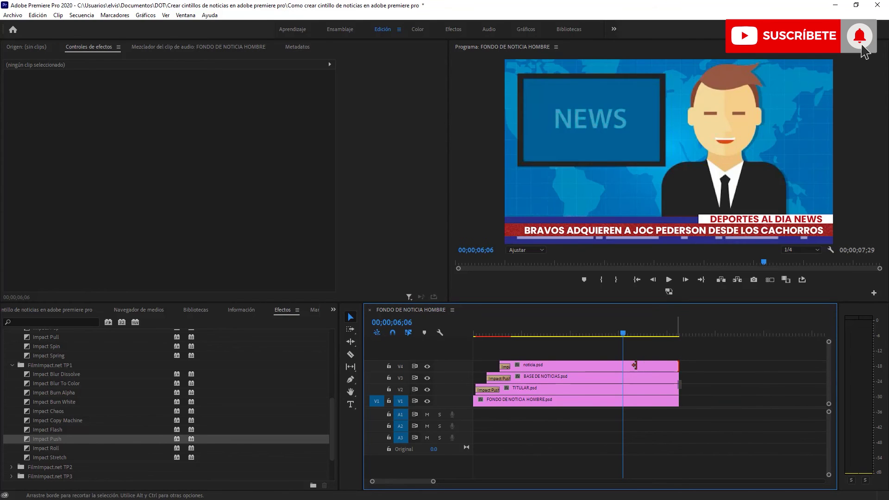
{"action": "left_click_drag", "start_coordinate": [634, 365], "coordinate": [593, 365]}
{"action": "key", "text": "Home"}
{"action": "key", "text": "space"}
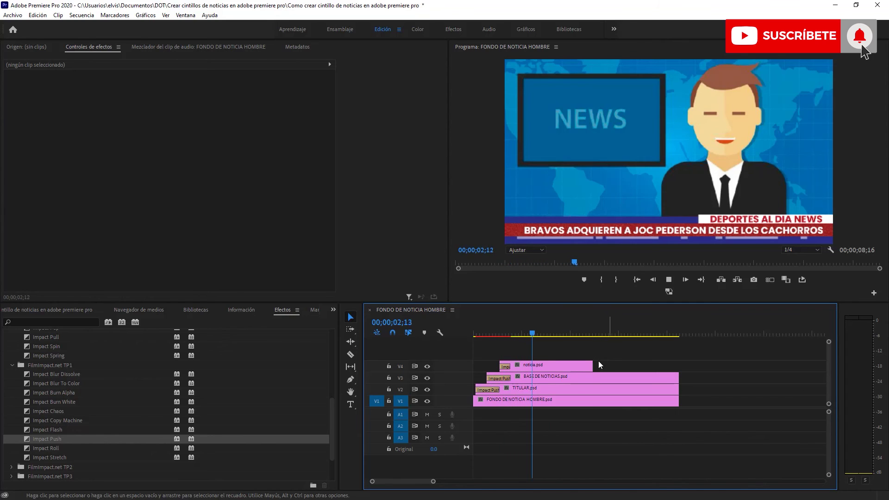
Place noticia 2.psd on V4 right after noticia.psd
{"action": "right_click", "coordinate": [532, 365]}
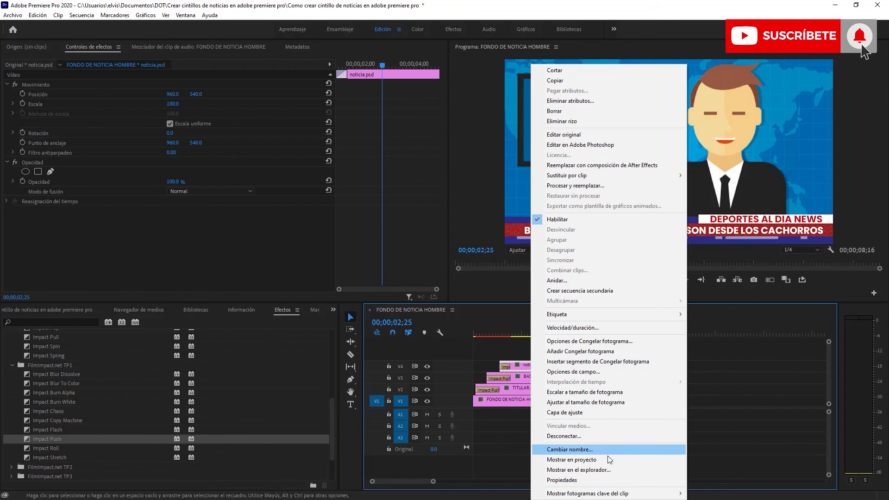
{"action": "left_click", "coordinate": [561, 458]}
{"action": "left_click", "coordinate": [297, 377]}
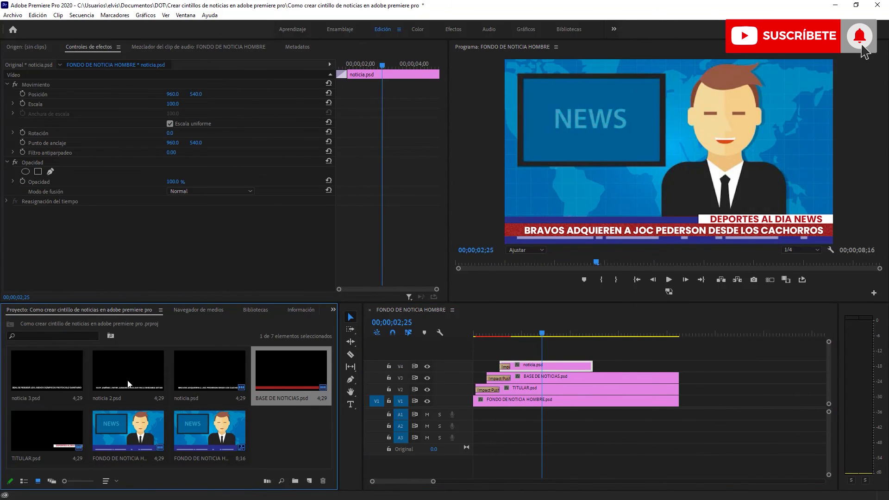
{"action": "left_click_drag", "start_coordinate": [128, 384], "coordinate": [595, 366]}
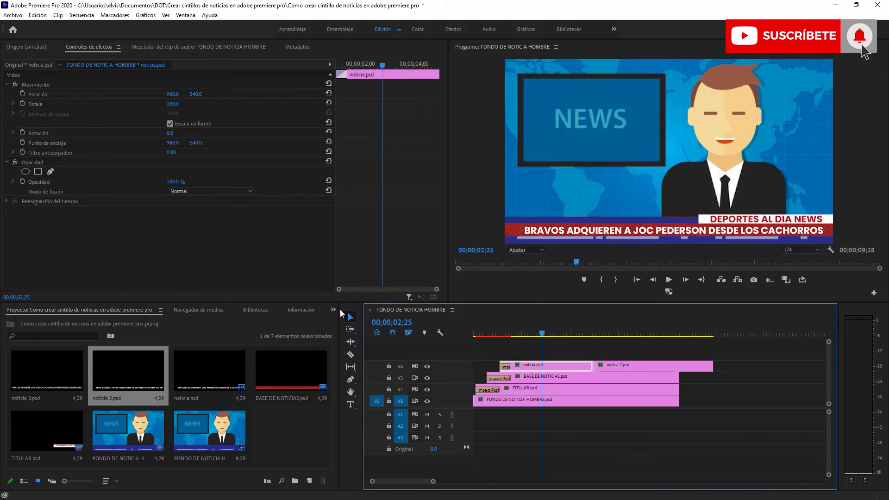
Add an Impact Push transition between noticia.psd and noticia 2.psd, showing the ELOY JIMÉNEZ headline
{"action": "left_click", "coordinate": [334, 310]}
{"action": "left_click", "coordinate": [342, 362]}
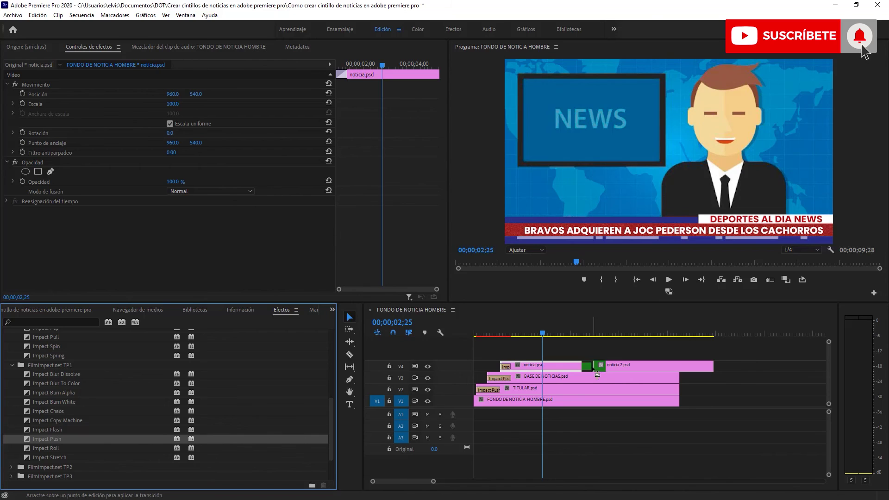
{"action": "left_click_drag", "start_coordinate": [598, 371], "coordinate": [597, 370]}
{"action": "mouse_move", "coordinate": [543, 332]}
{"action": "left_mouse_down"}
{"action": "mouse_move", "coordinate": [615, 331]}
{"action": "mouse_move", "coordinate": [572, 333]}
{"action": "left_mouse_up"}
Extend BASE DE NOTICIAS, FONDO DE NOTICIA HOMBRE and TITULAR to cover the second headline, then preview
{"action": "left_click_drag", "start_coordinate": [678, 381], "coordinate": [803, 377]}
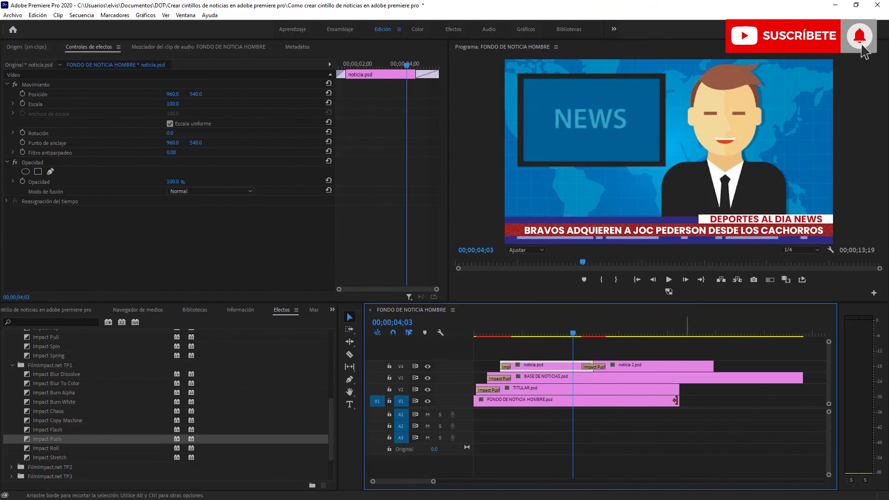
{"action": "left_click_drag", "start_coordinate": [759, 401], "coordinate": [766, 401]}
{"action": "mouse_move", "coordinate": [680, 389]}
{"action": "left_mouse_down"}
{"action": "mouse_move", "coordinate": [798, 389]}
{"action": "mouse_move", "coordinate": [804, 402]}
{"action": "mouse_move", "coordinate": [779, 389]}
{"action": "left_mouse_up"}
{"action": "key", "text": "minus"}
{"action": "key", "text": "space"}
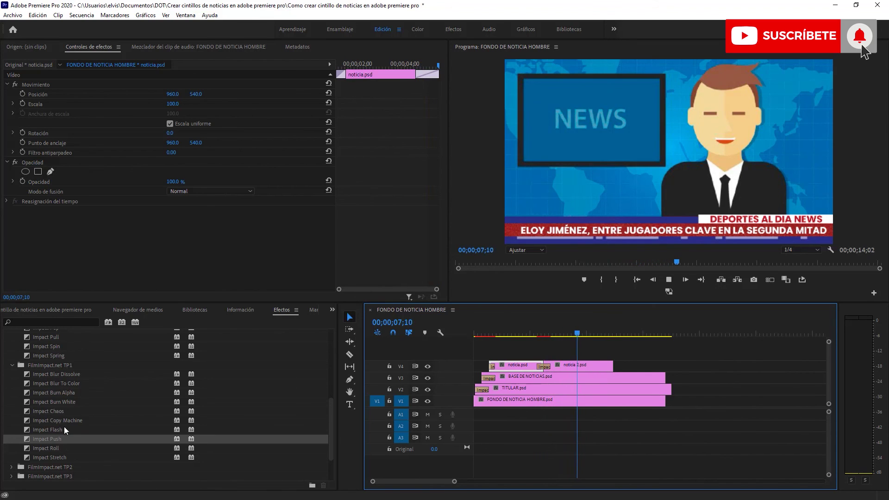
Place noticia 3.psd on V4 right after noticia 2.psd
{"action": "right_click", "coordinate": [568, 368]}
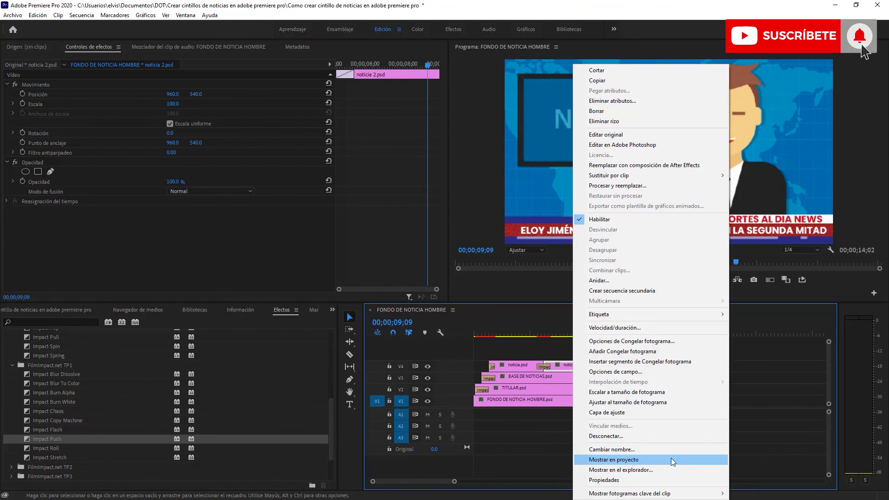
{"action": "left_click", "coordinate": [671, 458]}
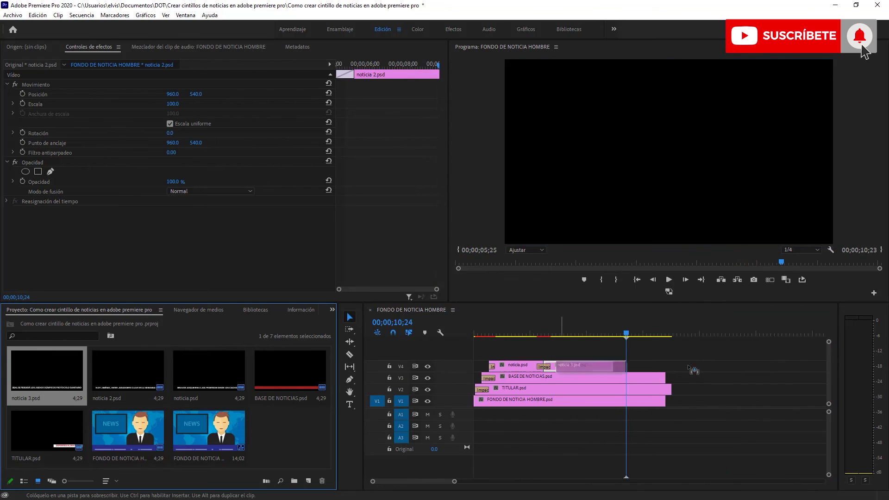
{"action": "mouse_move", "coordinate": [42, 373]}
{"action": "left_mouse_down"}
{"action": "mouse_move", "coordinate": [616, 366]}
{"action": "mouse_move", "coordinate": [684, 377]}
{"action": "mouse_move", "coordinate": [683, 401]}
{"action": "left_mouse_up"}
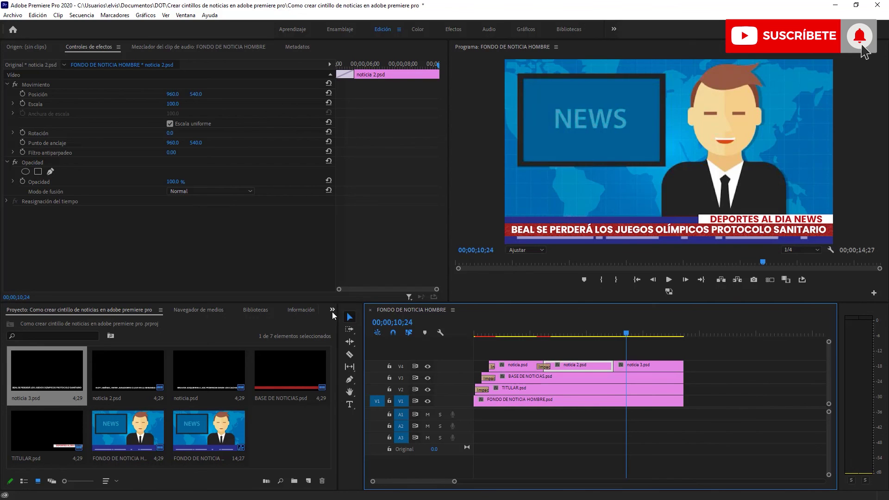
Add an Impact Push between noticia 2.psd and noticia 3.psd, then play the 14;27 sequence from the start
{"action": "left_click", "coordinate": [332, 315]}
{"action": "left_click", "coordinate": [350, 367]}
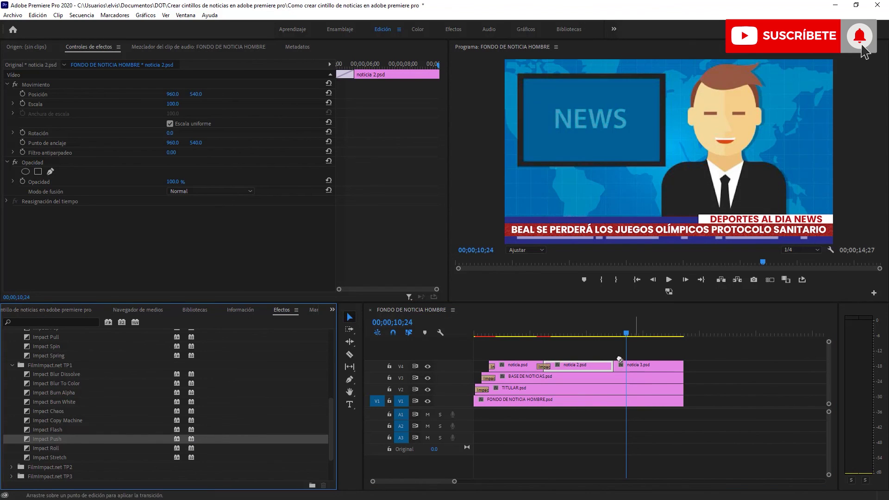
{"action": "left_click_drag", "start_coordinate": [617, 373], "coordinate": [616, 367]}
{"action": "left_click_drag", "start_coordinate": [605, 333], "coordinate": [647, 333]}
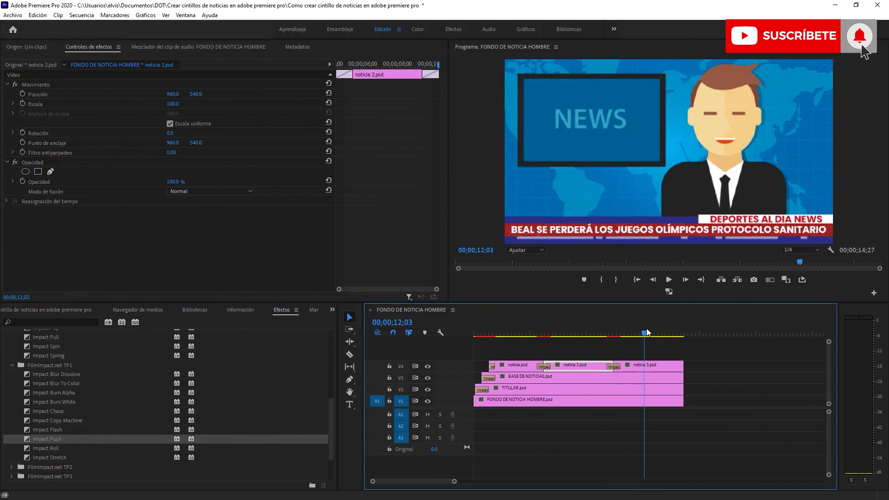
{"action": "key", "text": "Home"}
{"action": "key", "text": "space"}
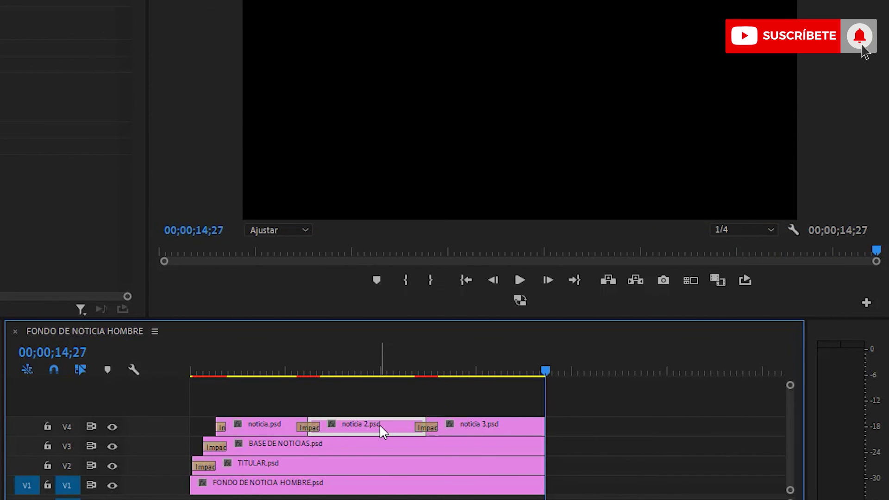
{"action": "key", "text": "space"}
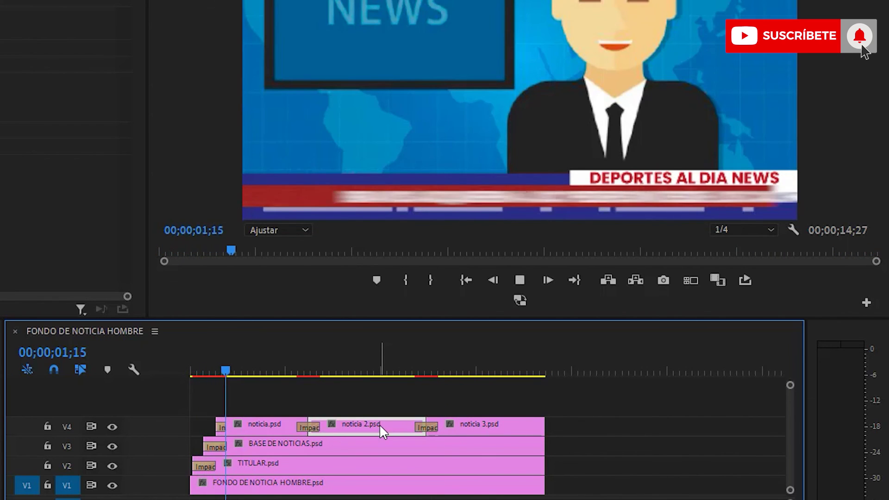